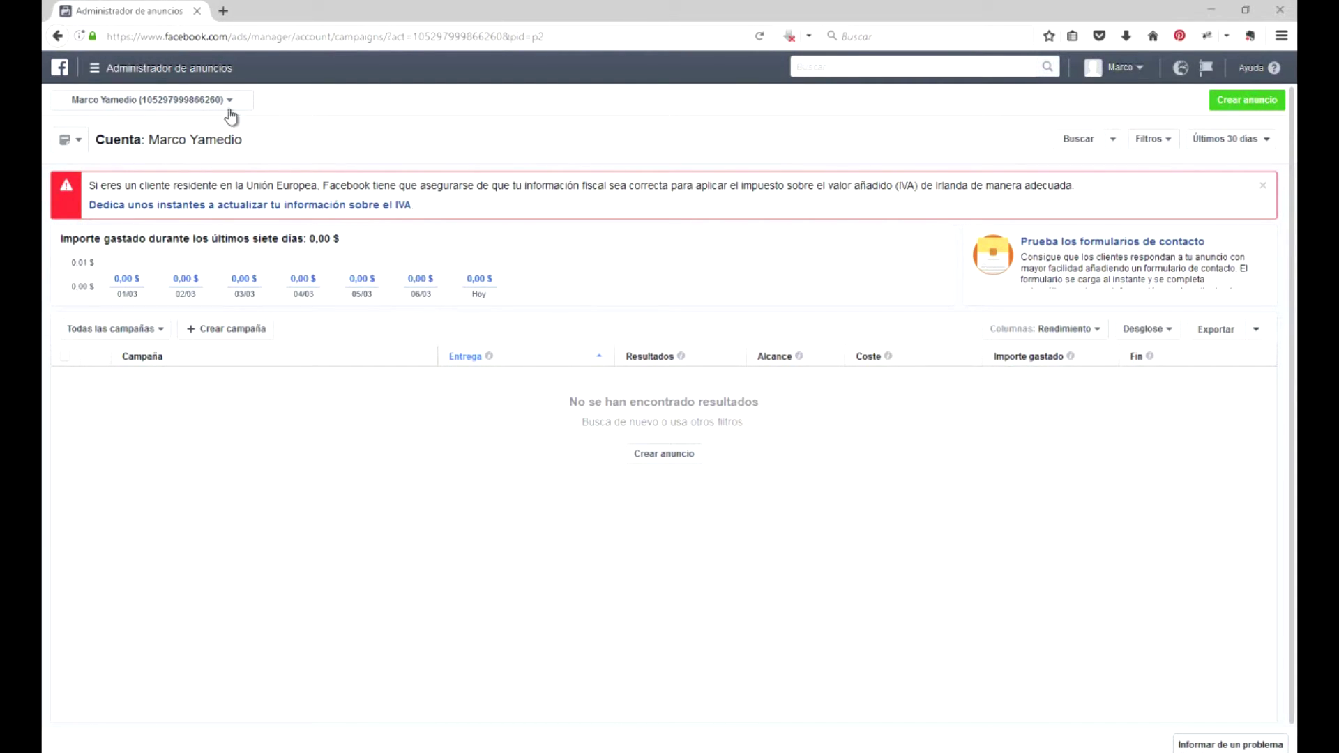
Open Power Editor and start a new campaign with the Conversiones objective, continuing to the ad account setup.
{"action": "left_click", "coordinate": [177, 74]}
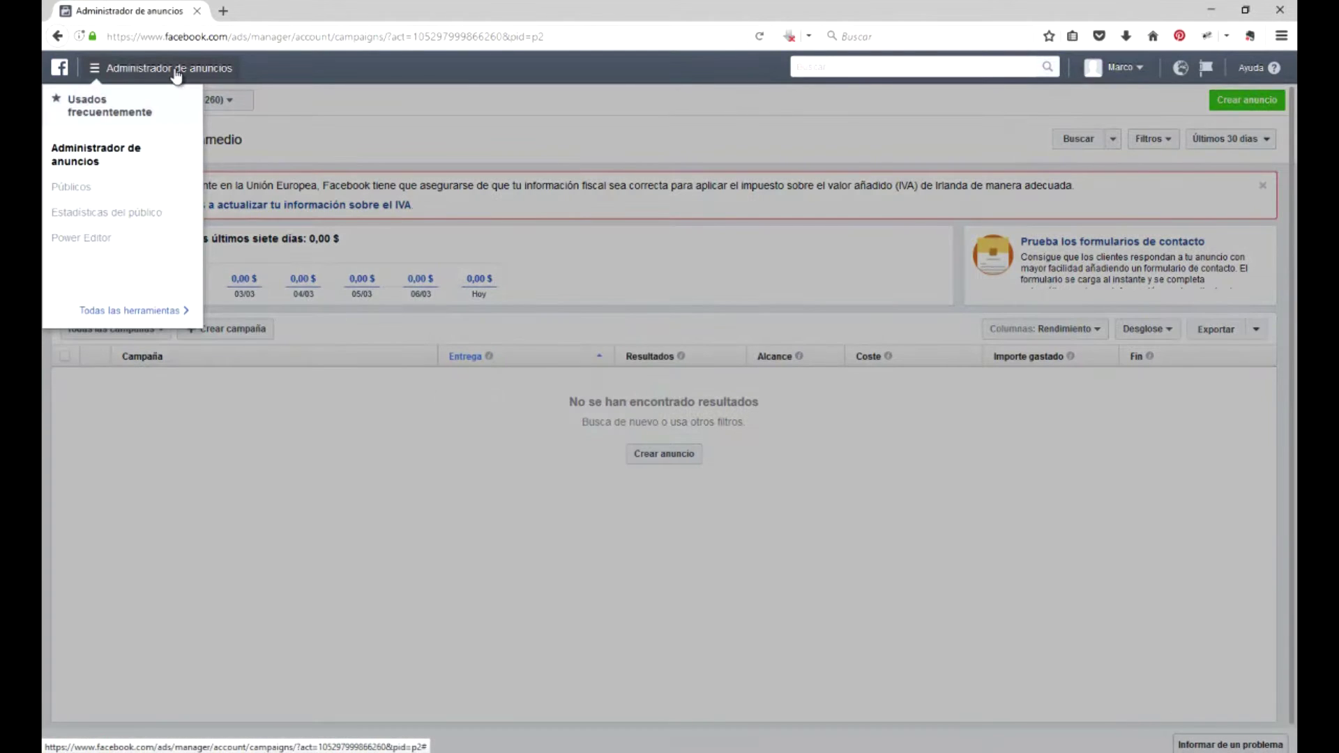
{"action": "left_click", "coordinate": [94, 239]}
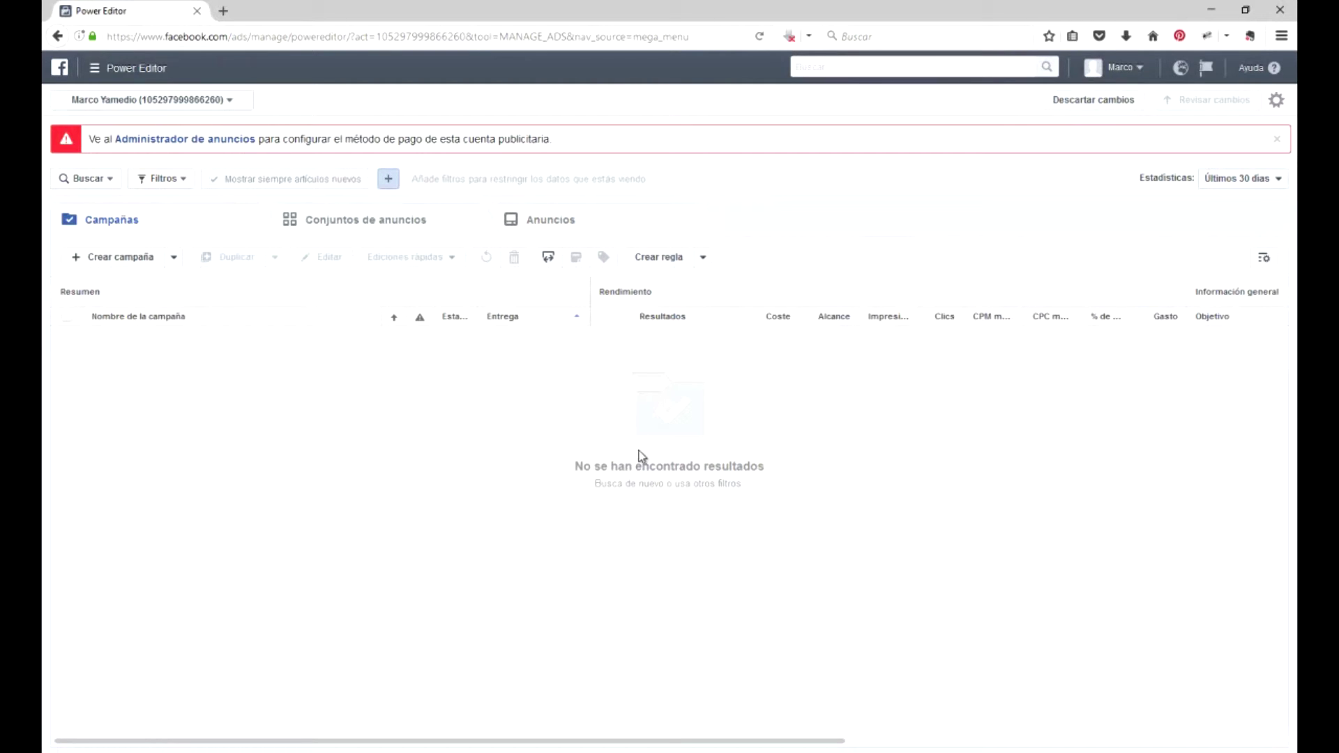
{"action": "left_click", "coordinate": [111, 257]}
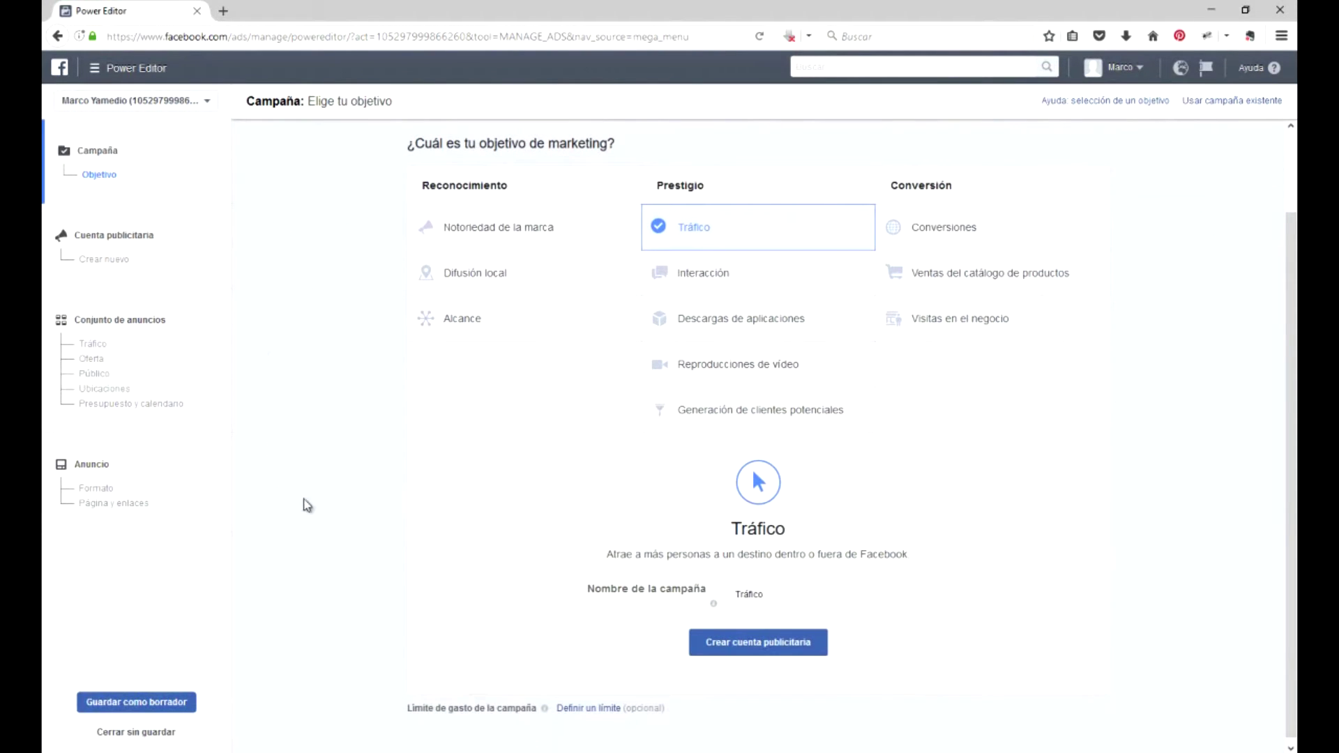
{"action": "left_click", "coordinate": [924, 232]}
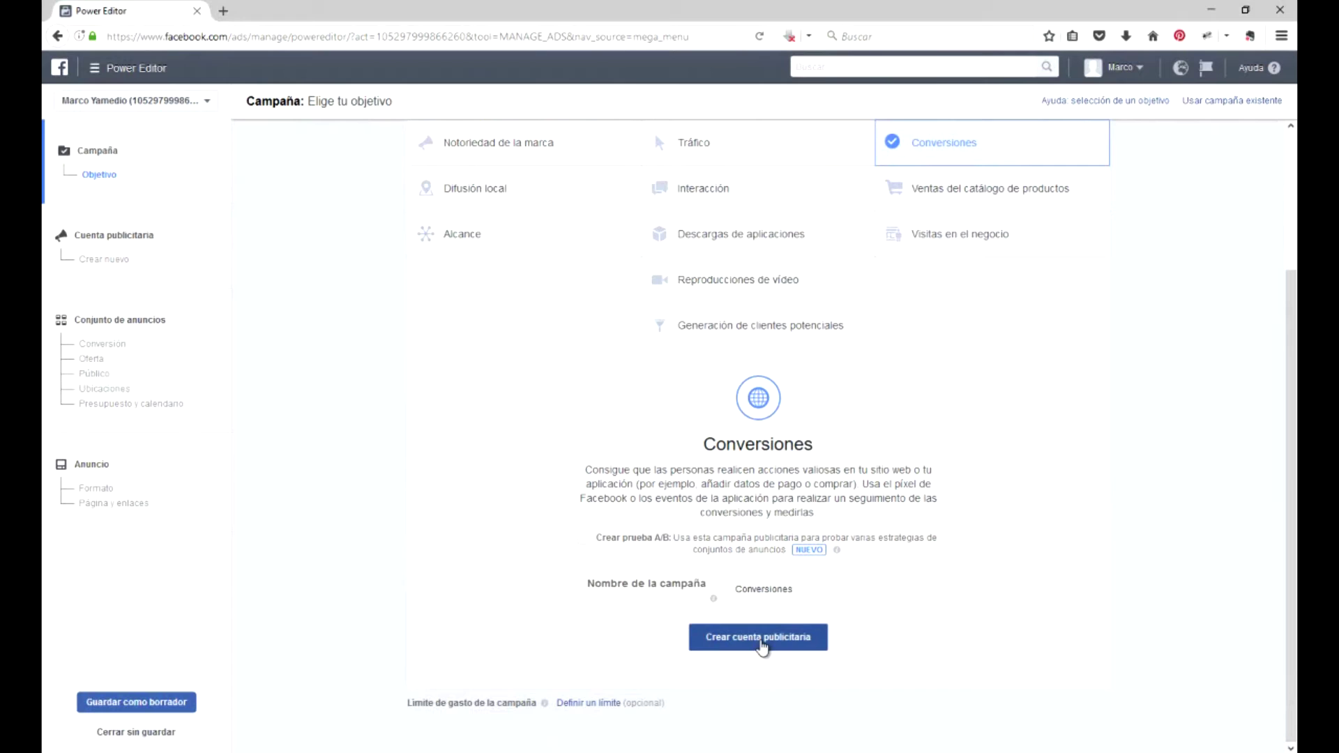
{"action": "left_click", "coordinate": [773, 638]}
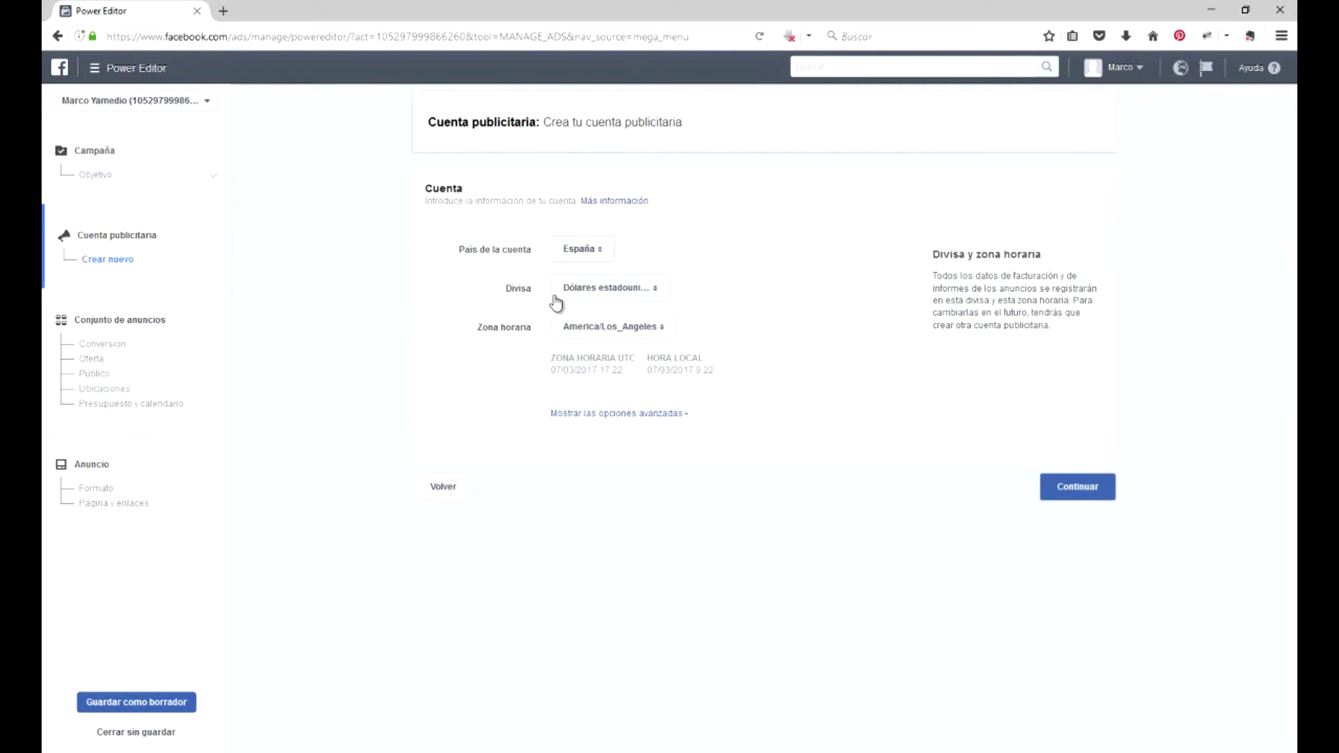
Accept the ad account settings, save the Conversiones campaign as a draft and close its editing pane.
{"action": "left_click", "coordinate": [1075, 497]}
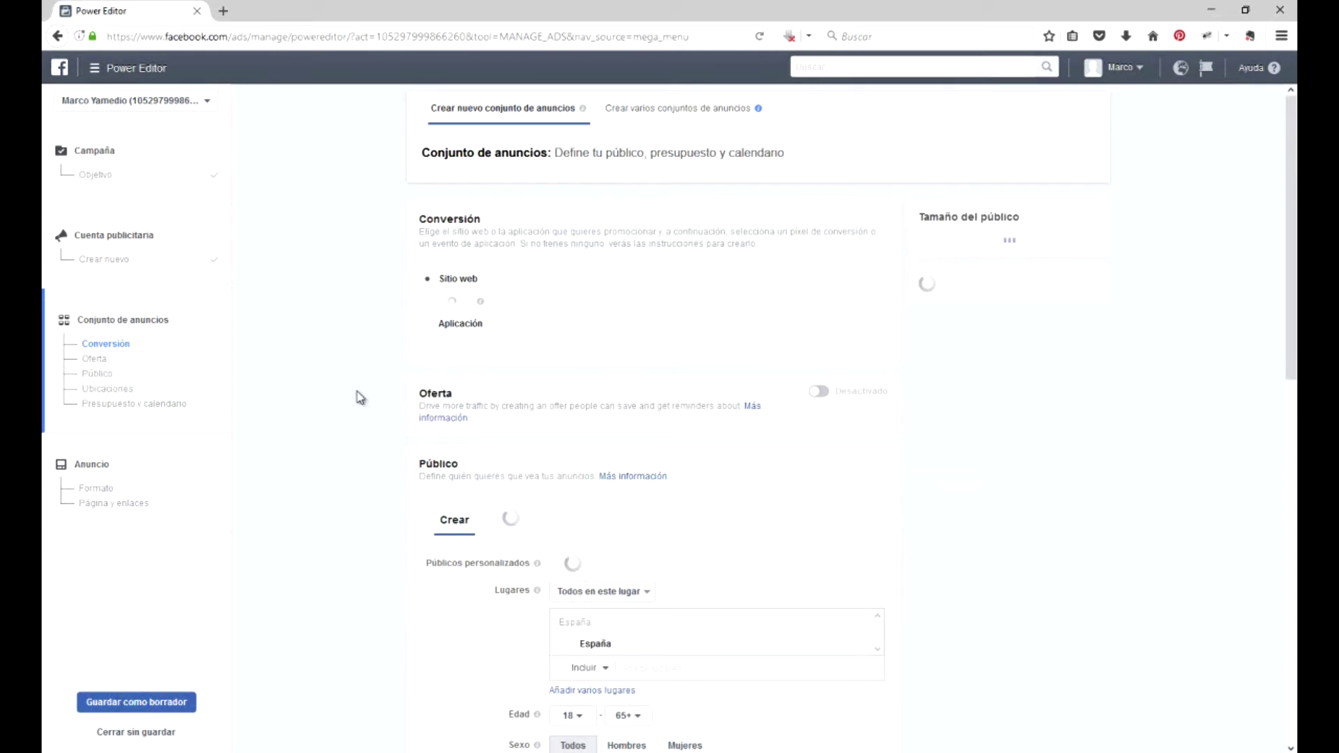
{"action": "left_click", "coordinate": [178, 704]}
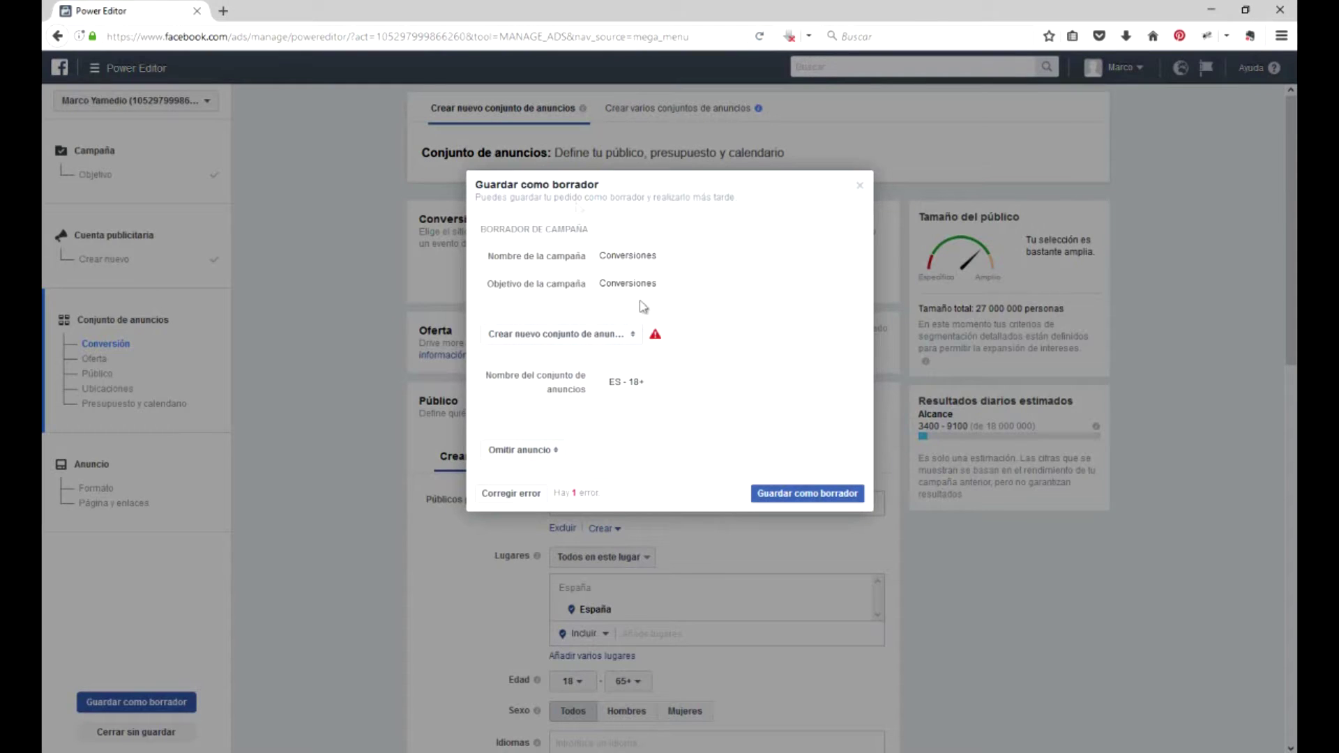
{"action": "left_click", "coordinate": [803, 493]}
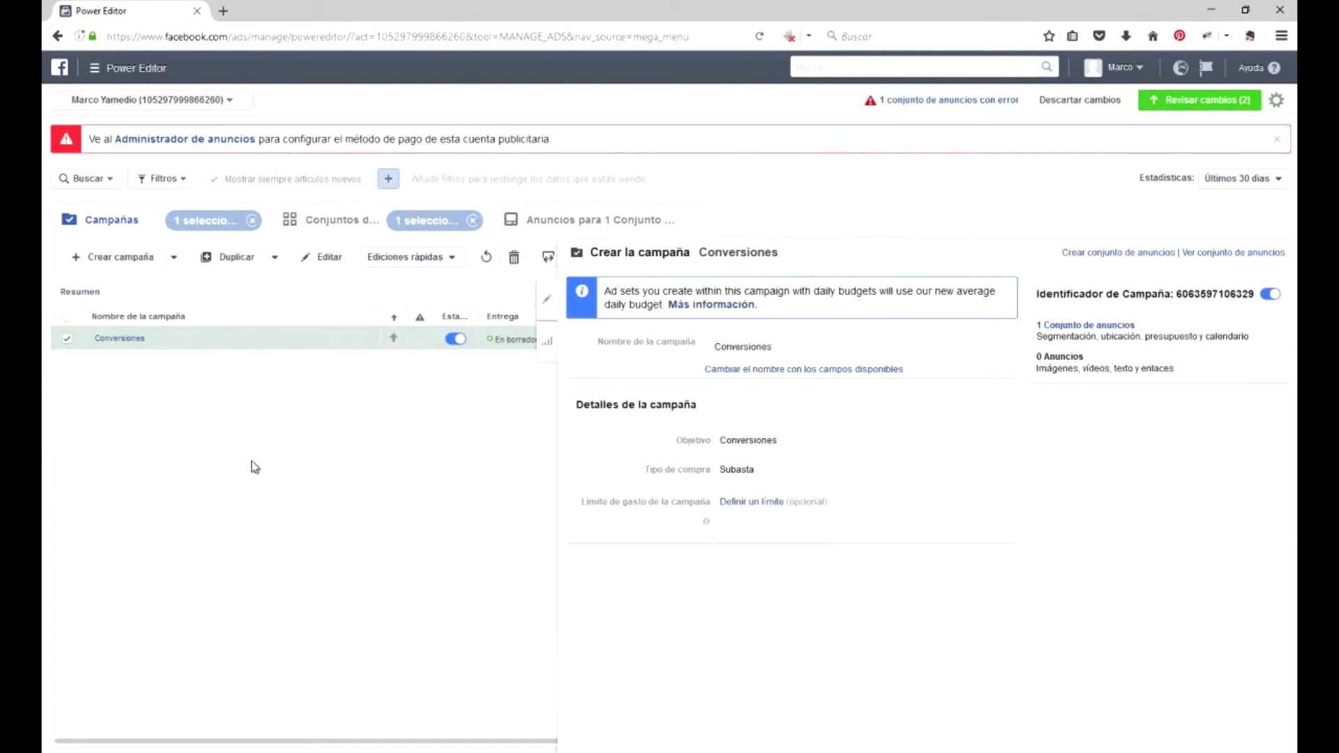
{"action": "left_click", "coordinate": [560, 300]}
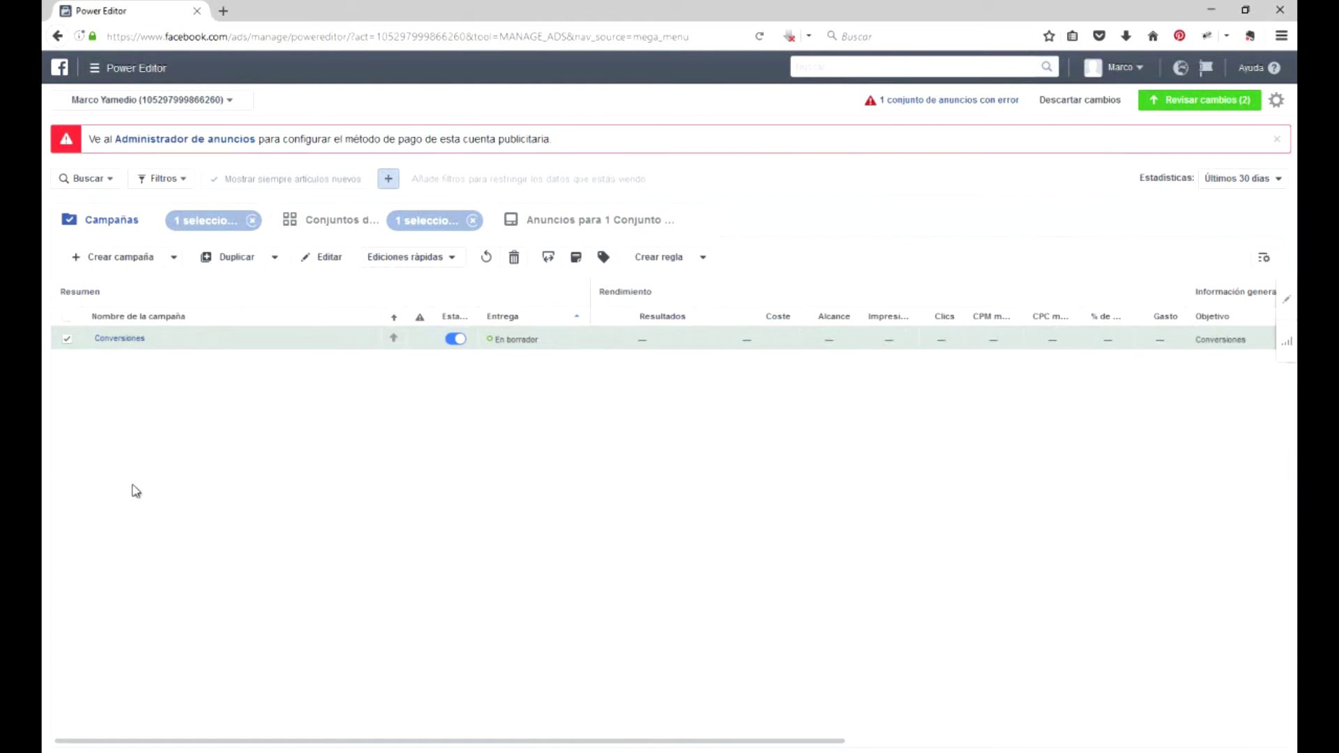
Start another campaign with the Conversiones objective and choose conversyuin iu as the ad set's website conversion.
{"action": "left_click", "coordinate": [148, 259]}
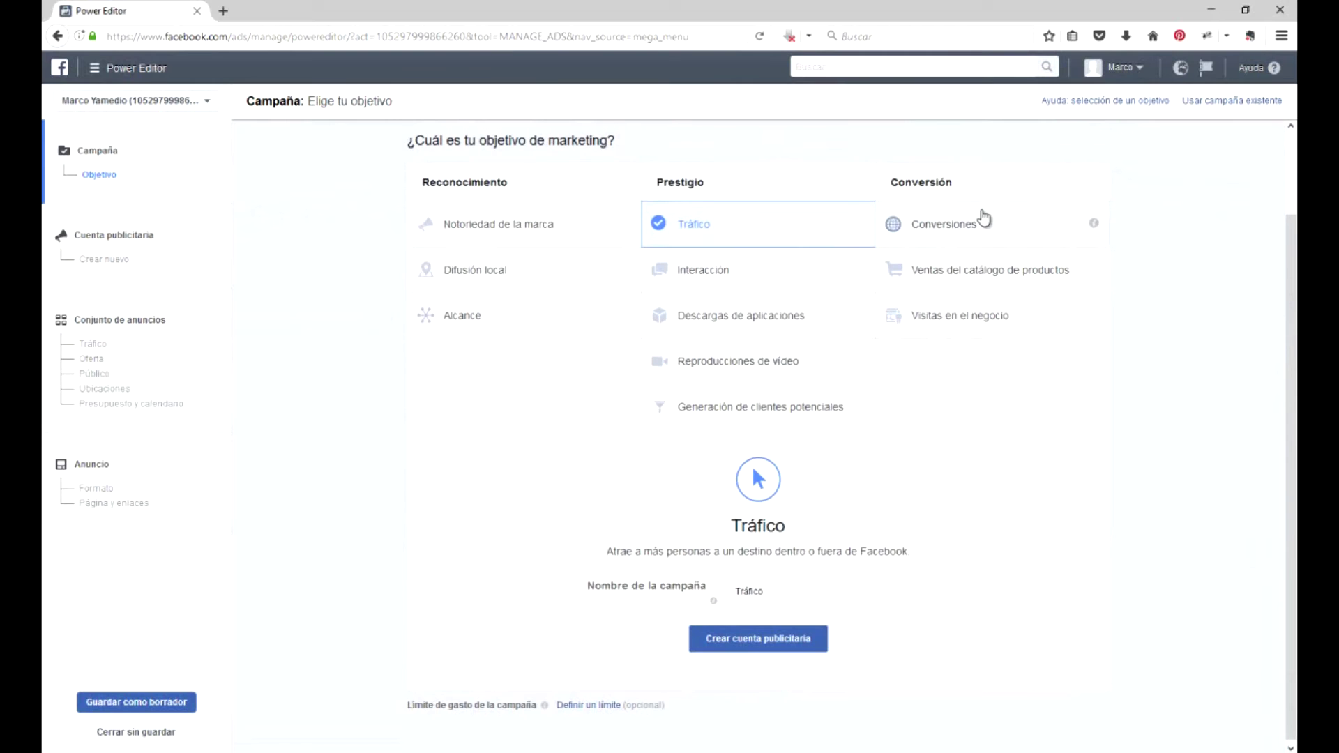
{"action": "left_click", "coordinate": [980, 221]}
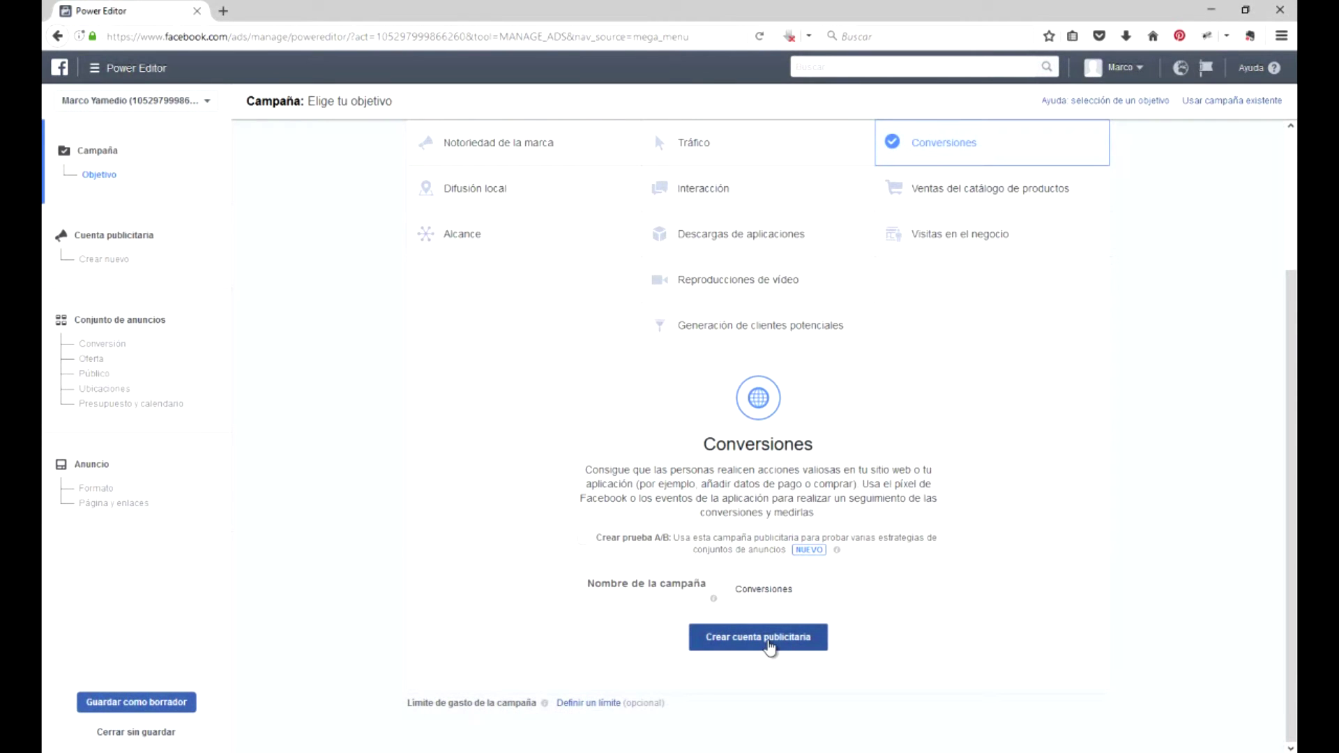
{"action": "left_click", "coordinate": [770, 646]}
{"action": "left_click", "coordinate": [1105, 490]}
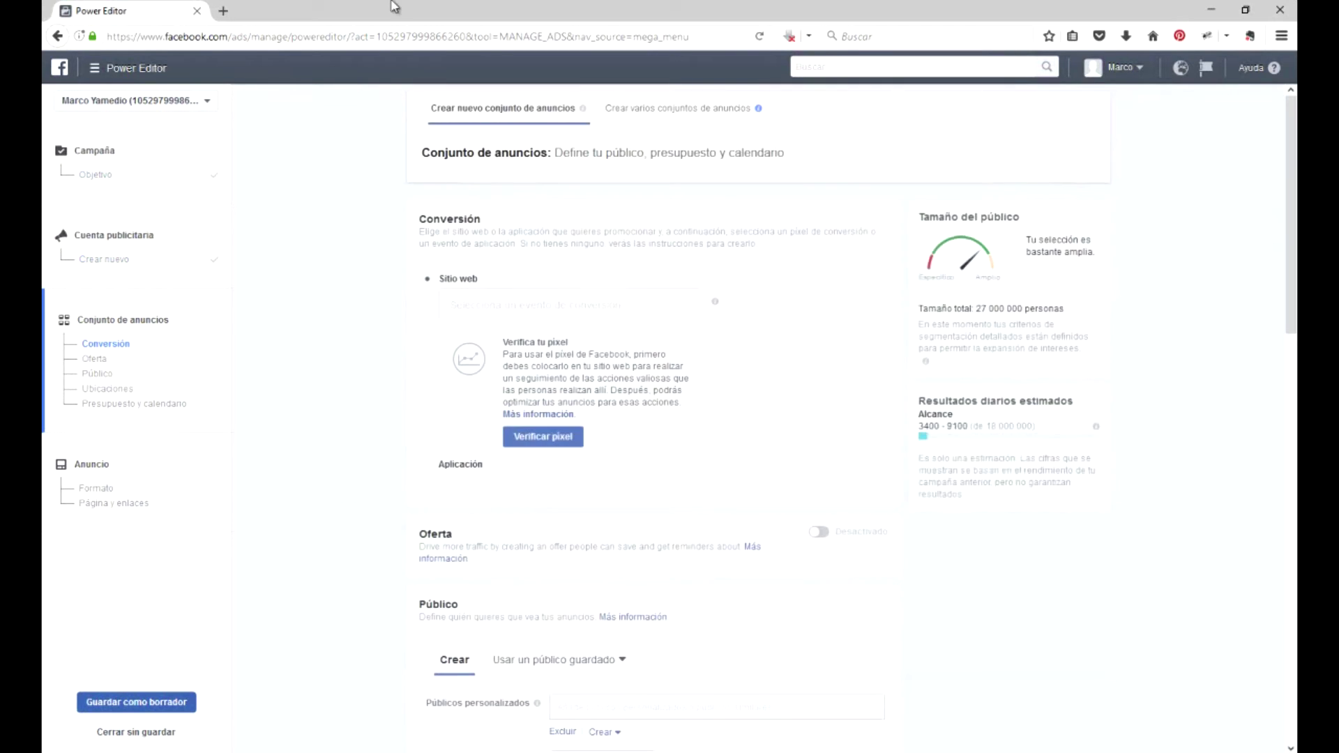
{"action": "left_click", "coordinate": [521, 307]}
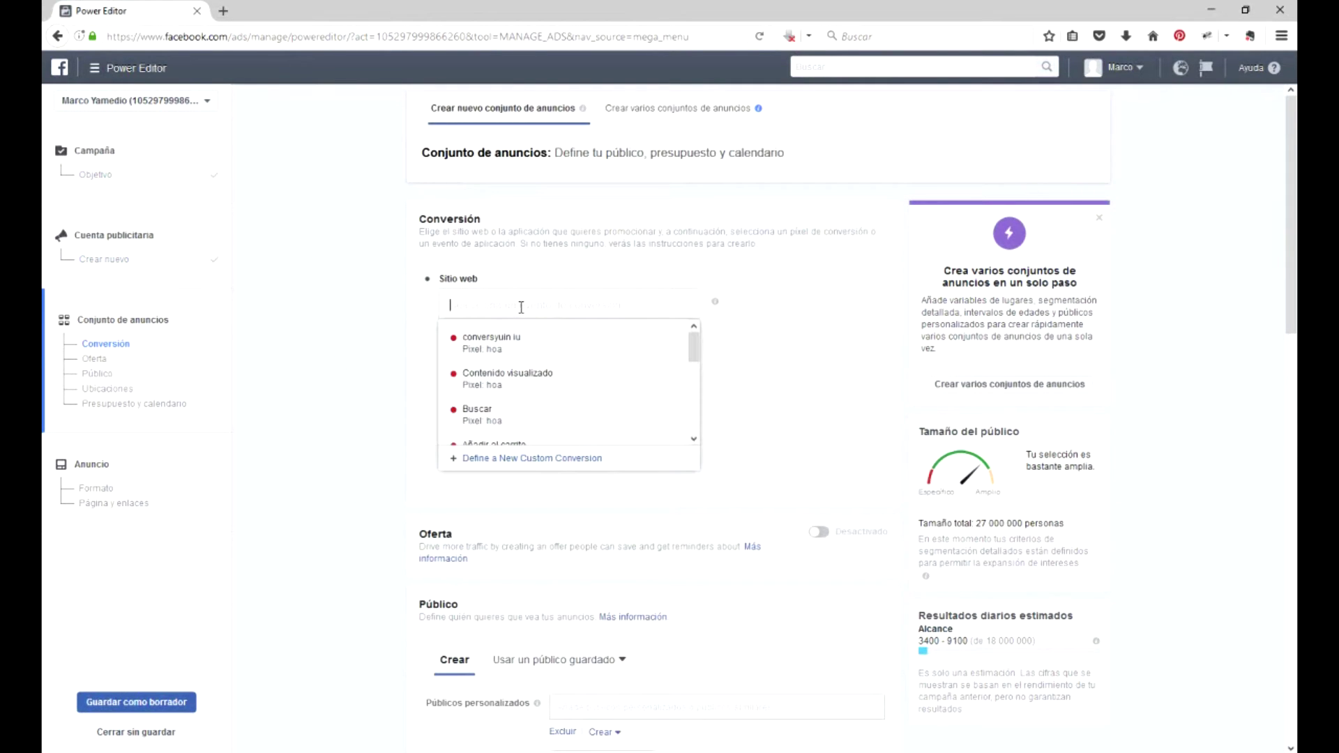
{"action": "left_click", "coordinate": [565, 350]}
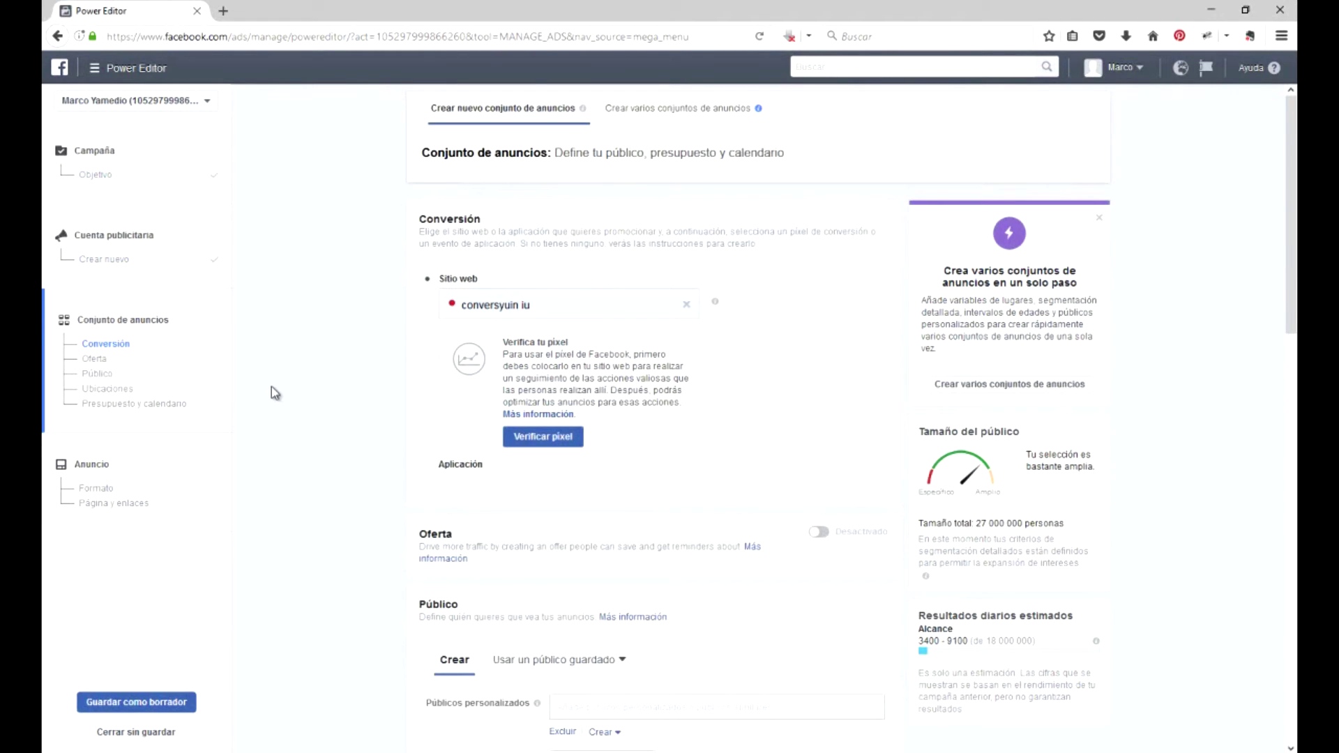
Review the new ad set's audience options, including custom audiences, locations and detailed targeting.
{"action": "scroll", "coordinate": [274, 393], "scroll_direction": "down", "scroll_amount": 3}
{"action": "scroll", "coordinate": [613, 473], "scroll_direction": "down", "scroll_amount": 2}
{"action": "mouse_move", "coordinate": [537, 450]}
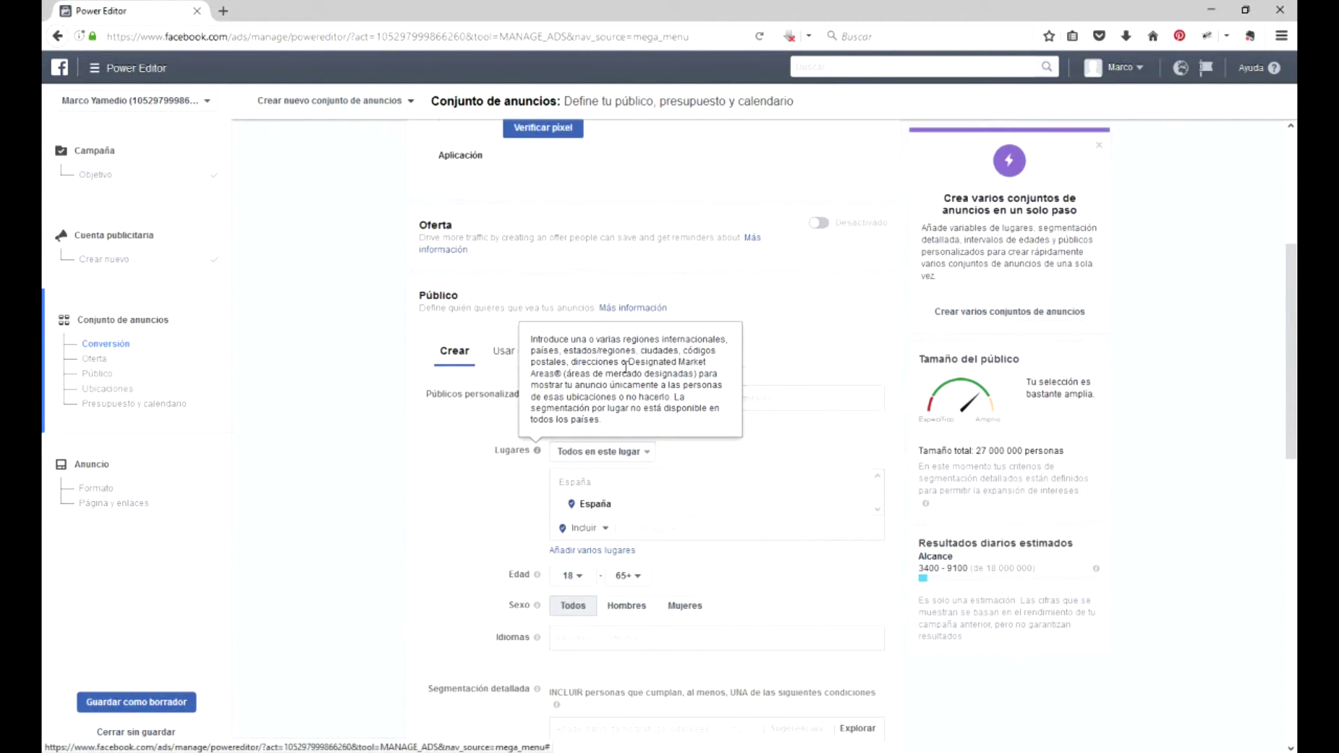
{"action": "left_click", "coordinate": [599, 396]}
{"action": "scroll", "coordinate": [600, 398], "scroll_direction": "down", "scroll_amount": 1}
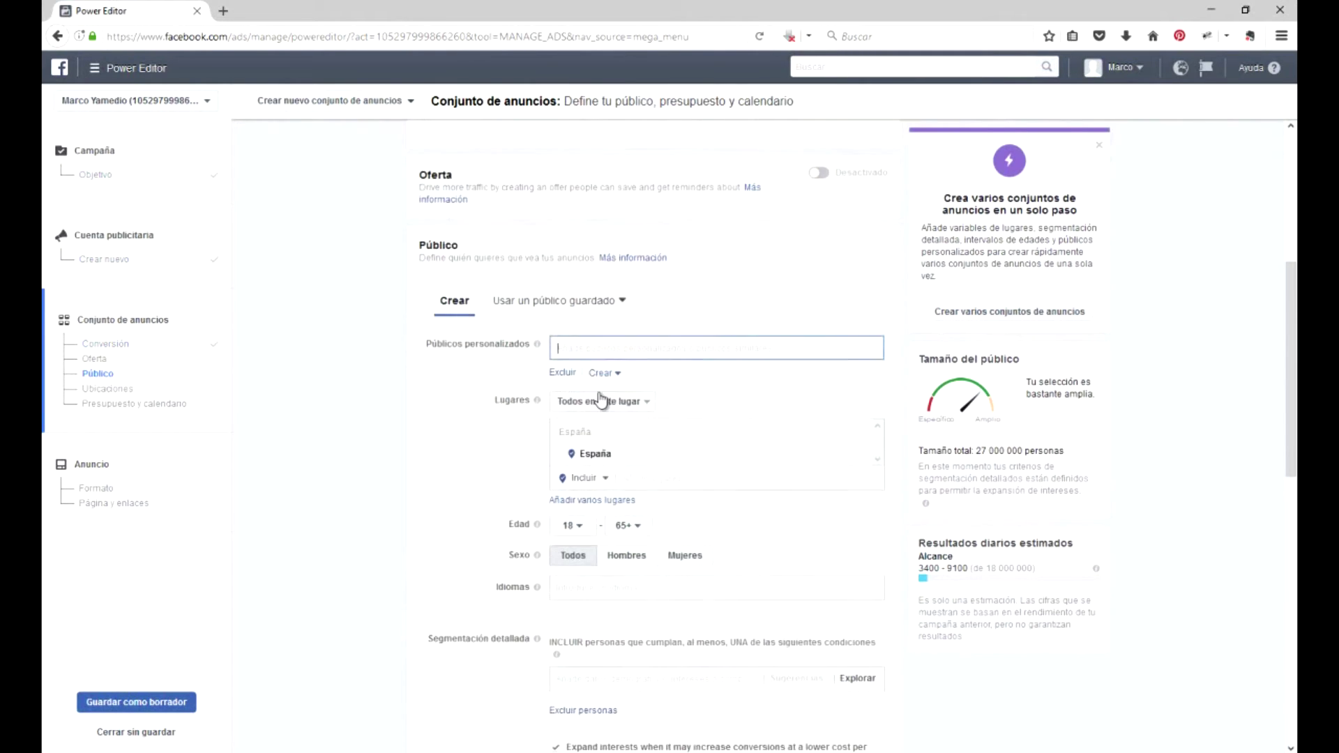
{"action": "mouse_move", "coordinate": [538, 621]}
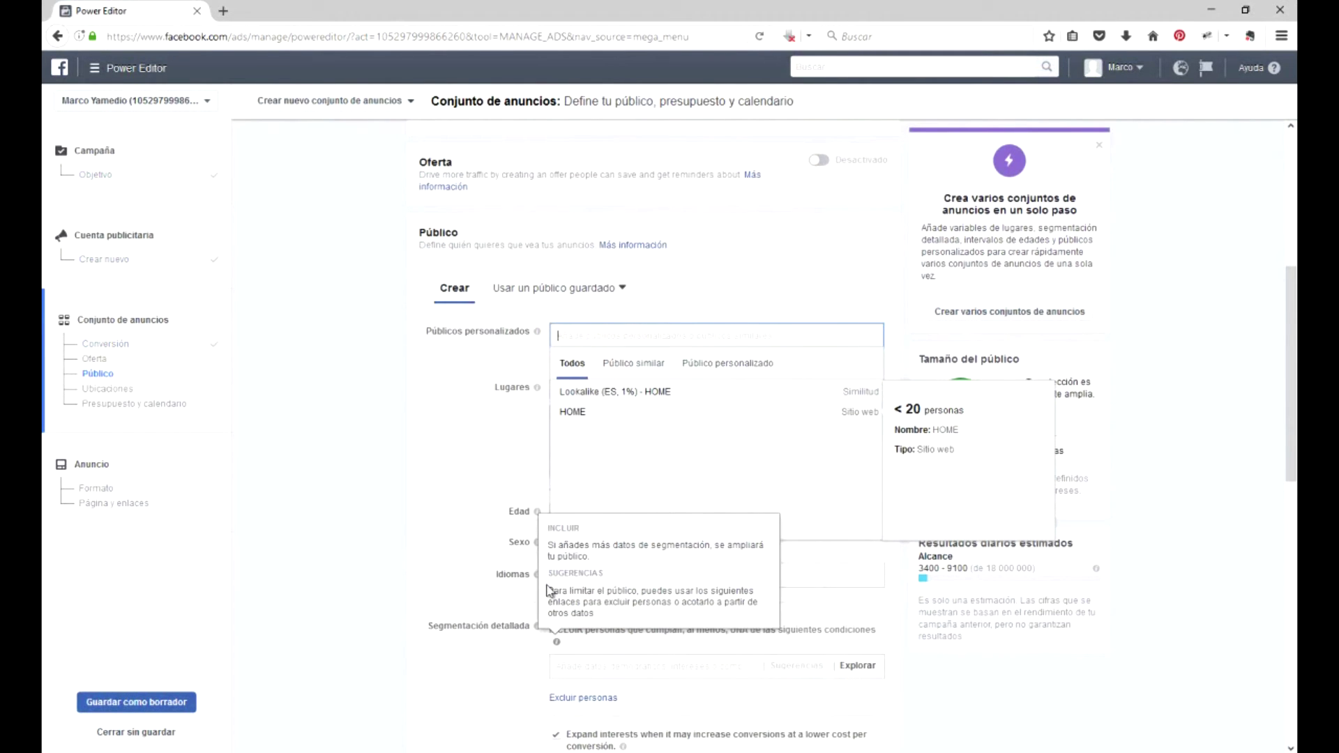
{"action": "scroll", "coordinate": [498, 583], "scroll_direction": "down", "scroll_amount": 5}
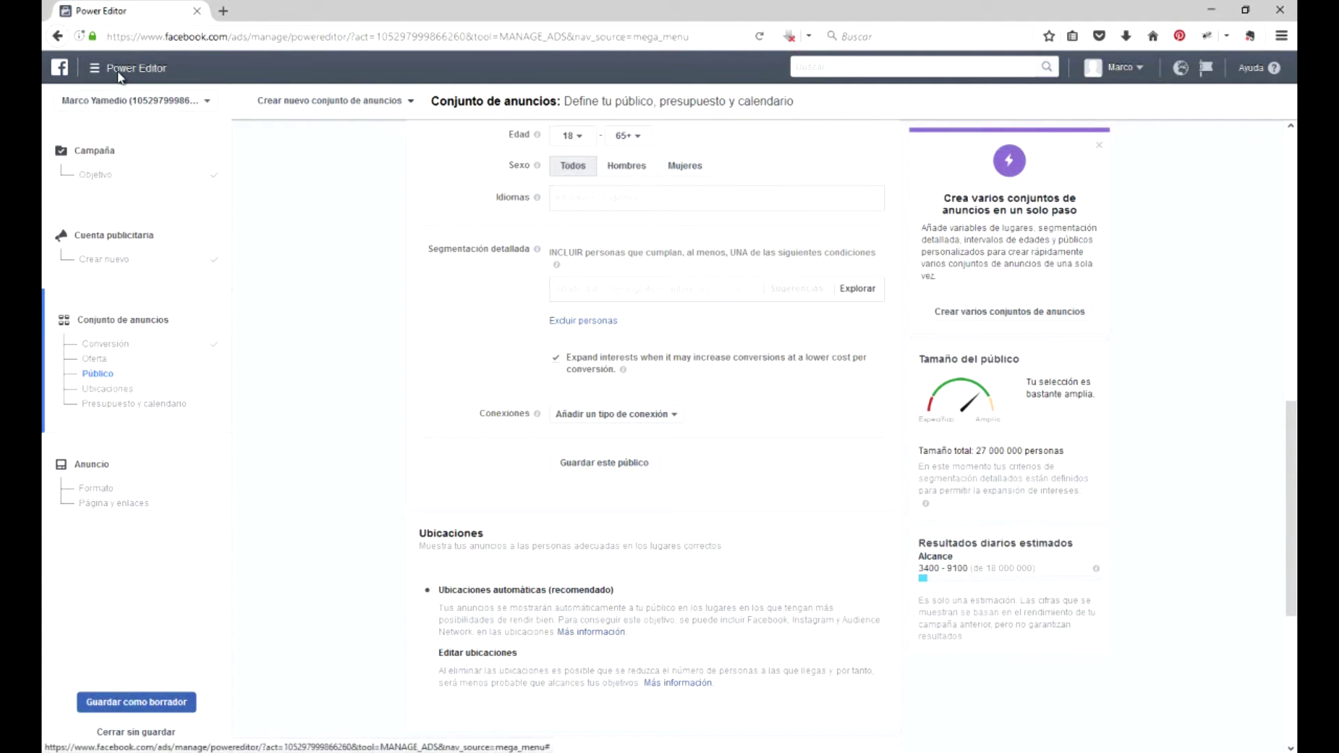
Close the unfinished second campaign without saving and discard its changes.
{"action": "left_click", "coordinate": [161, 734]}
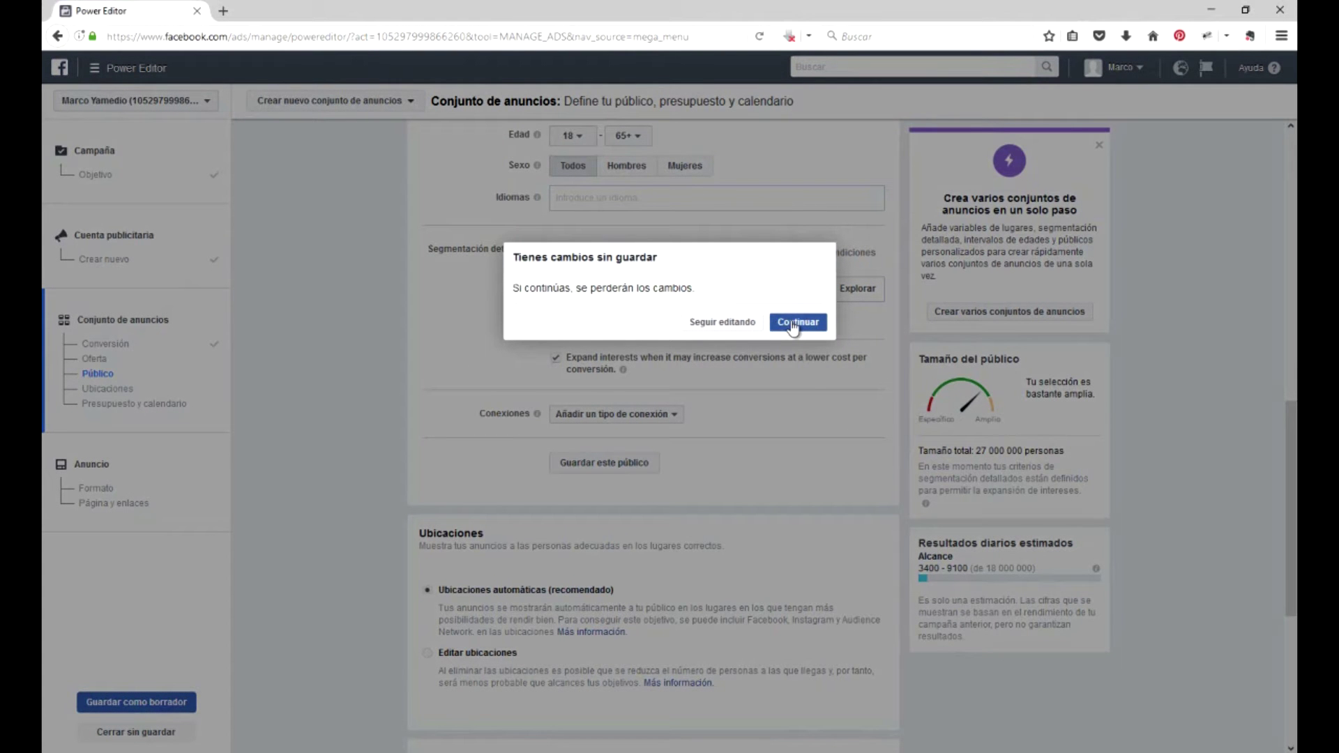
{"action": "left_click", "coordinate": [757, 323]}
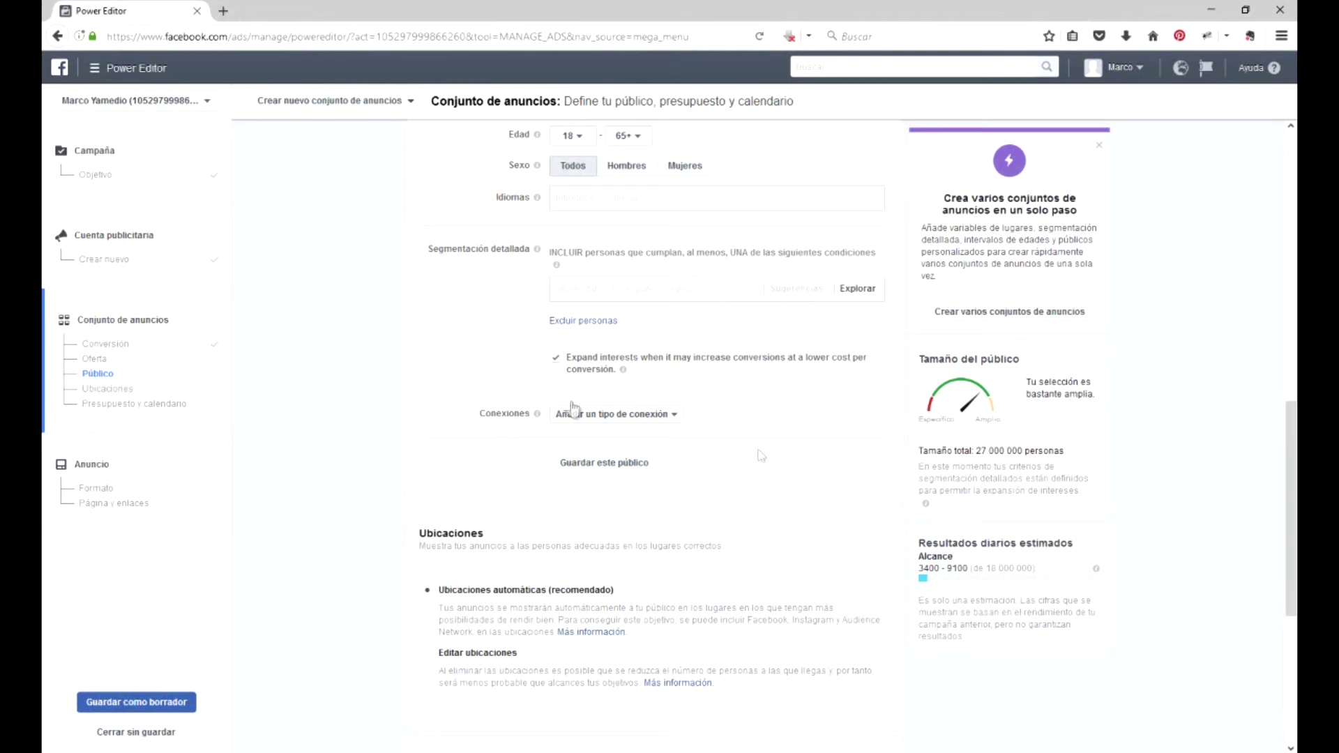
{"action": "left_click", "coordinate": [139, 732]}
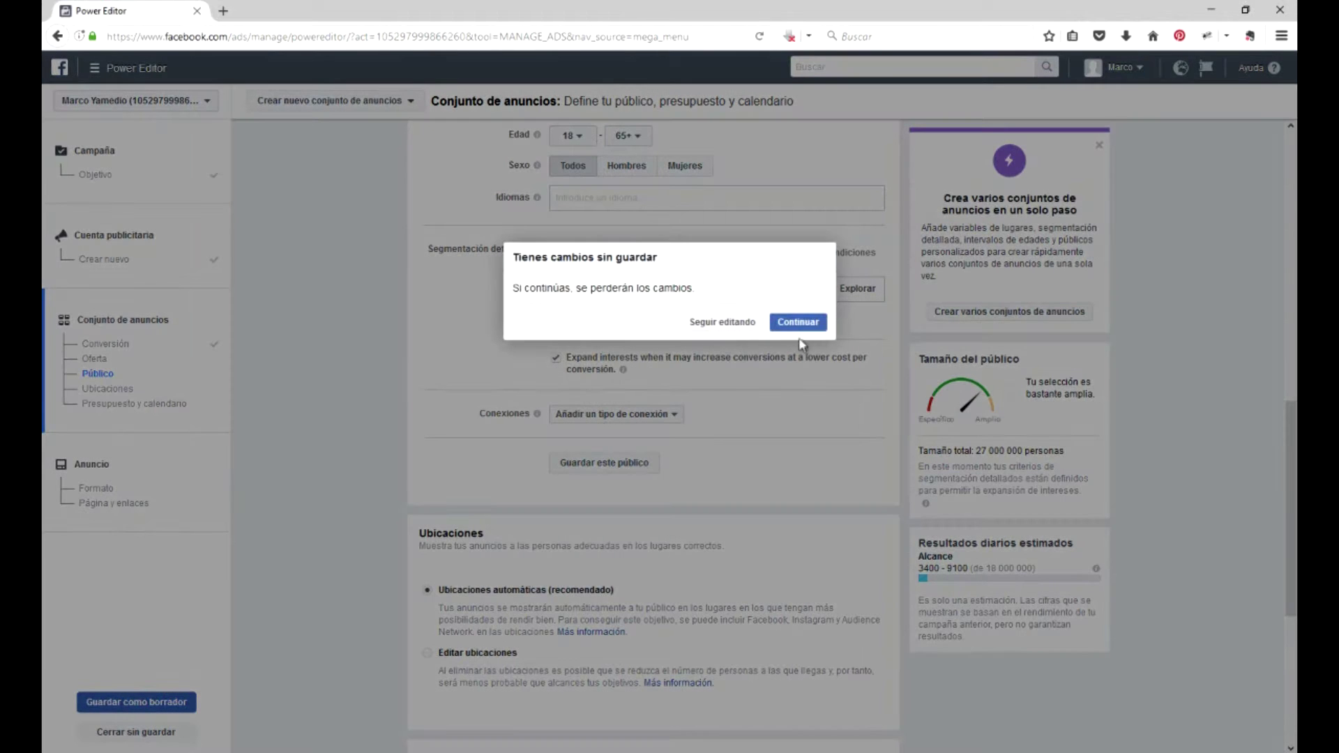
{"action": "left_click", "coordinate": [798, 321]}
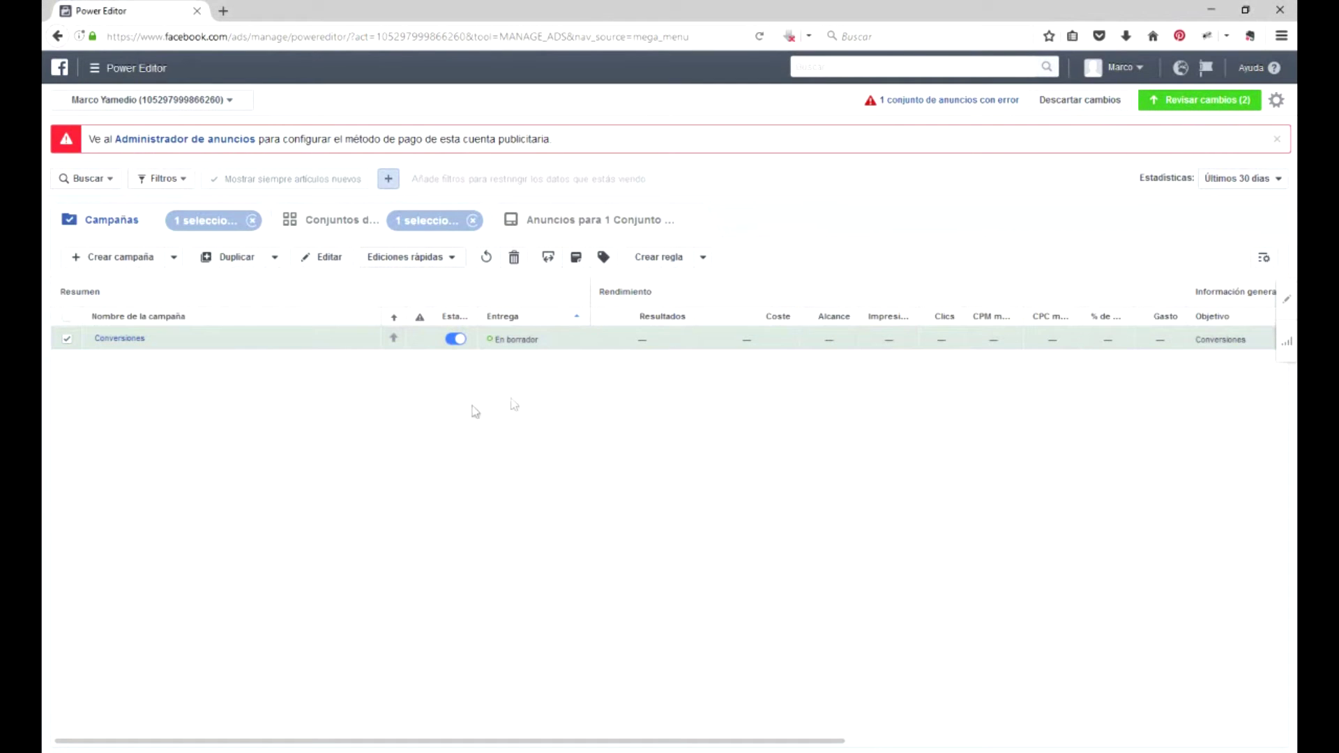
Create a new ad in the existing Conversiones campaign and ES - 18+ ad set, continuing to the ad's format settings.
{"action": "left_click", "coordinate": [507, 219]}
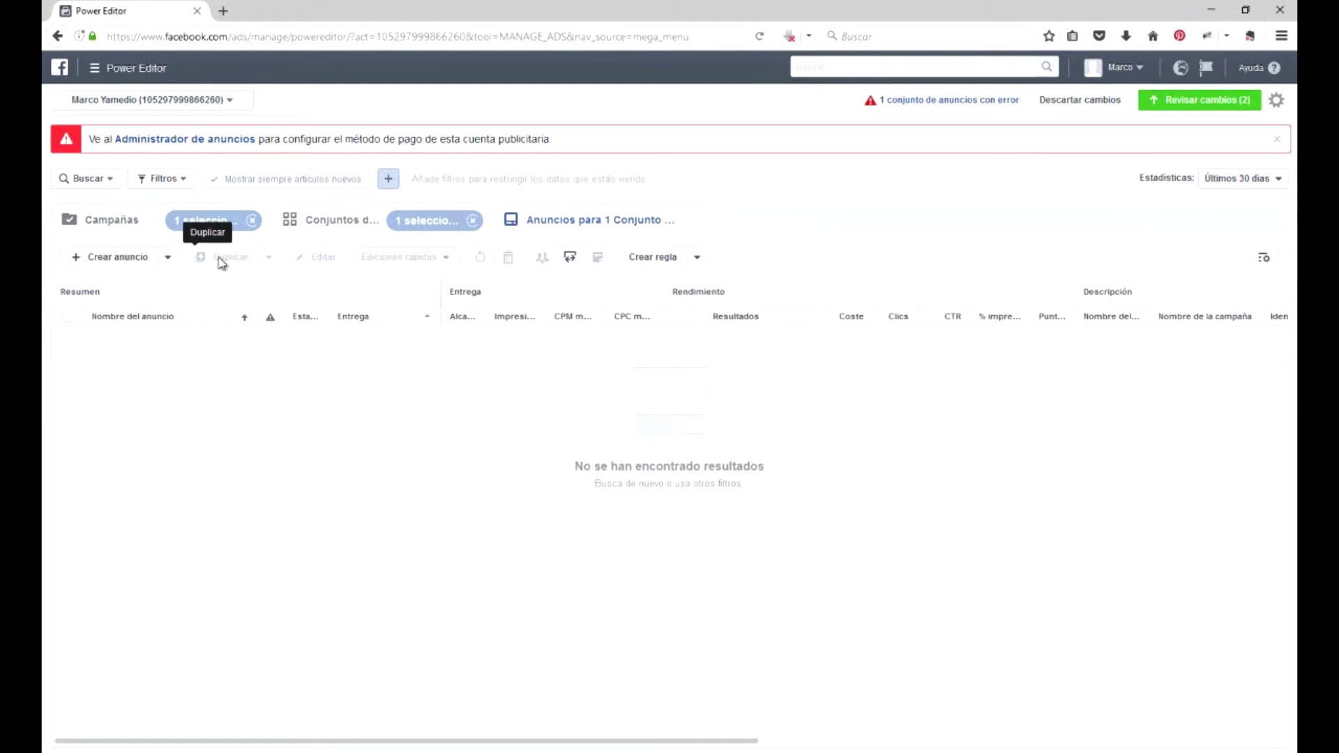
{"action": "left_click", "coordinate": [364, 227]}
{"action": "left_click", "coordinate": [545, 224]}
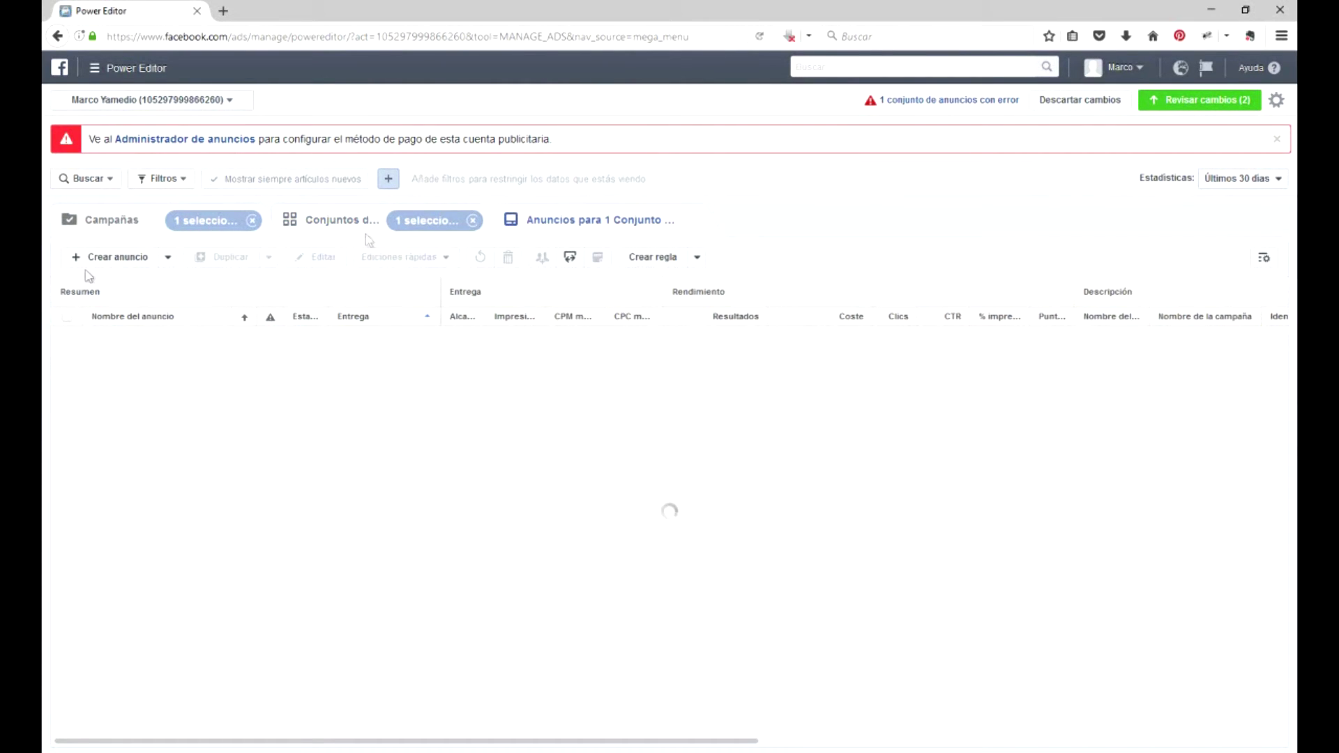
{"action": "left_click", "coordinate": [112, 258]}
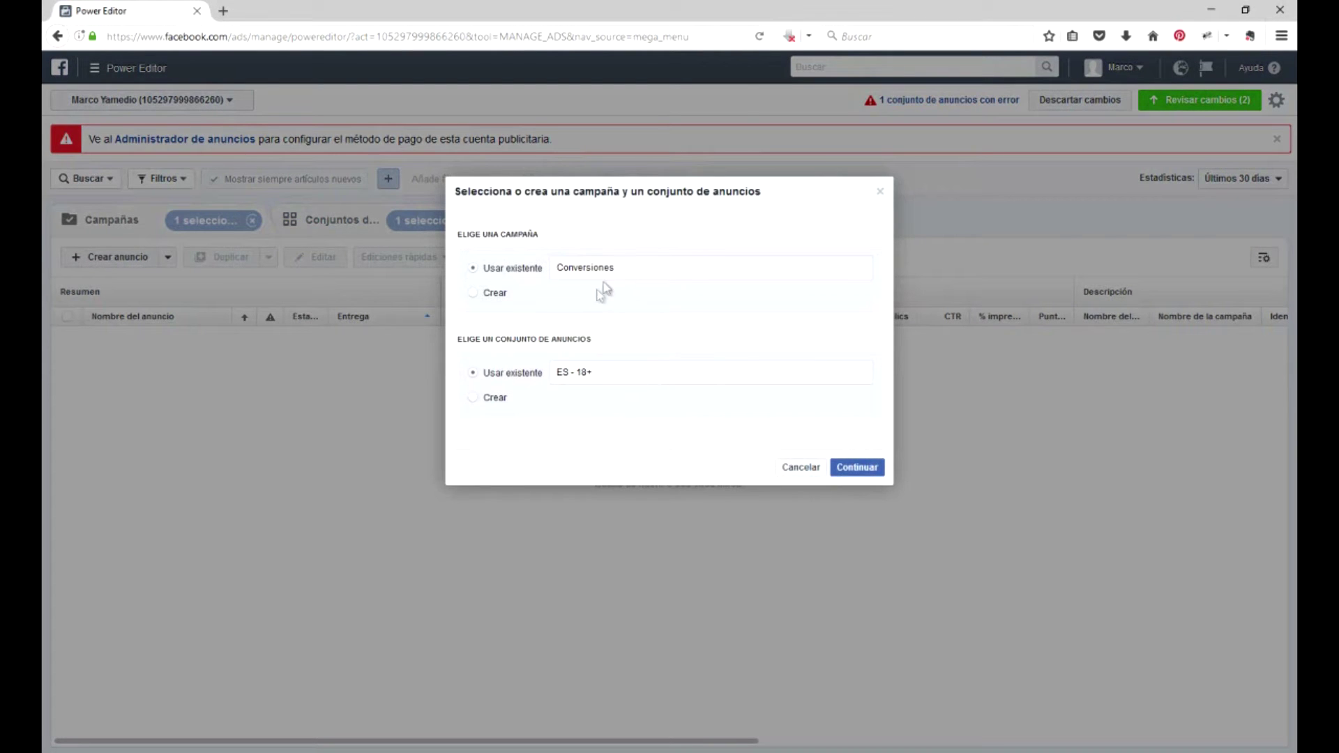
{"action": "left_click", "coordinate": [858, 468]}
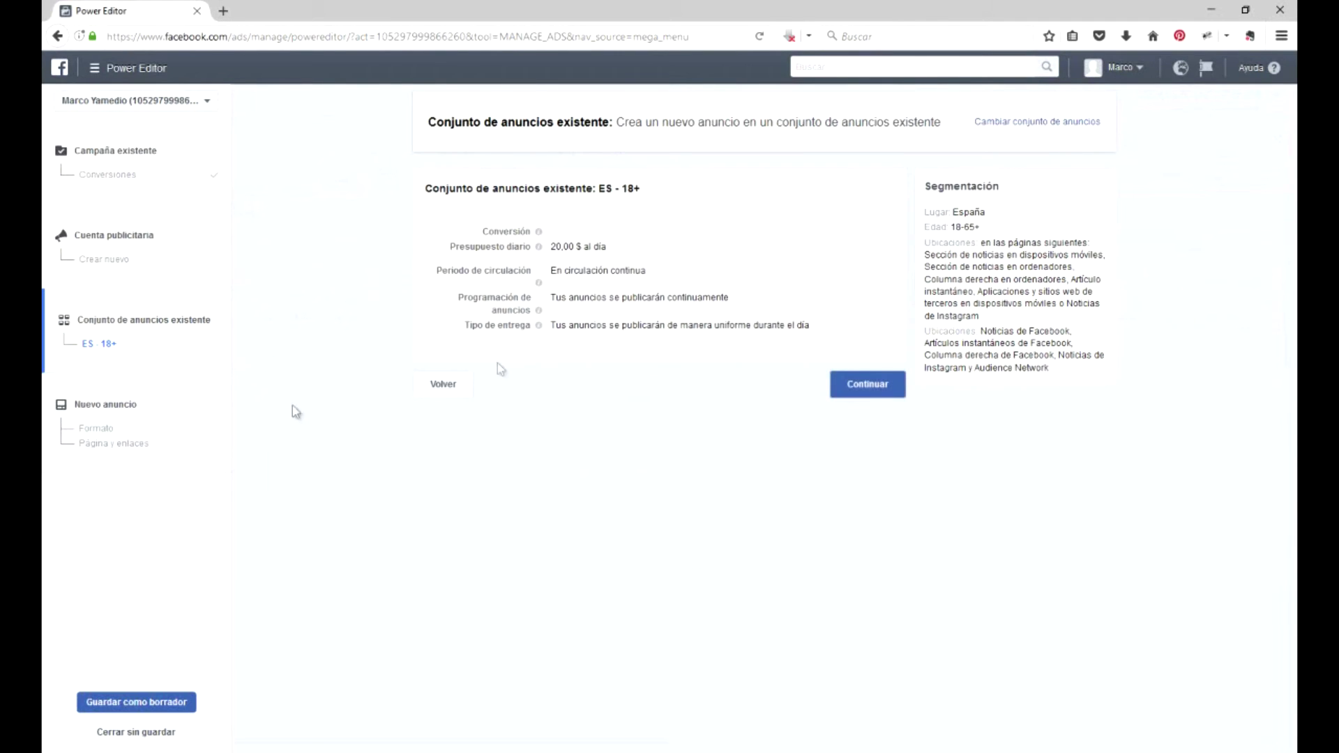
{"action": "left_click", "coordinate": [865, 388]}
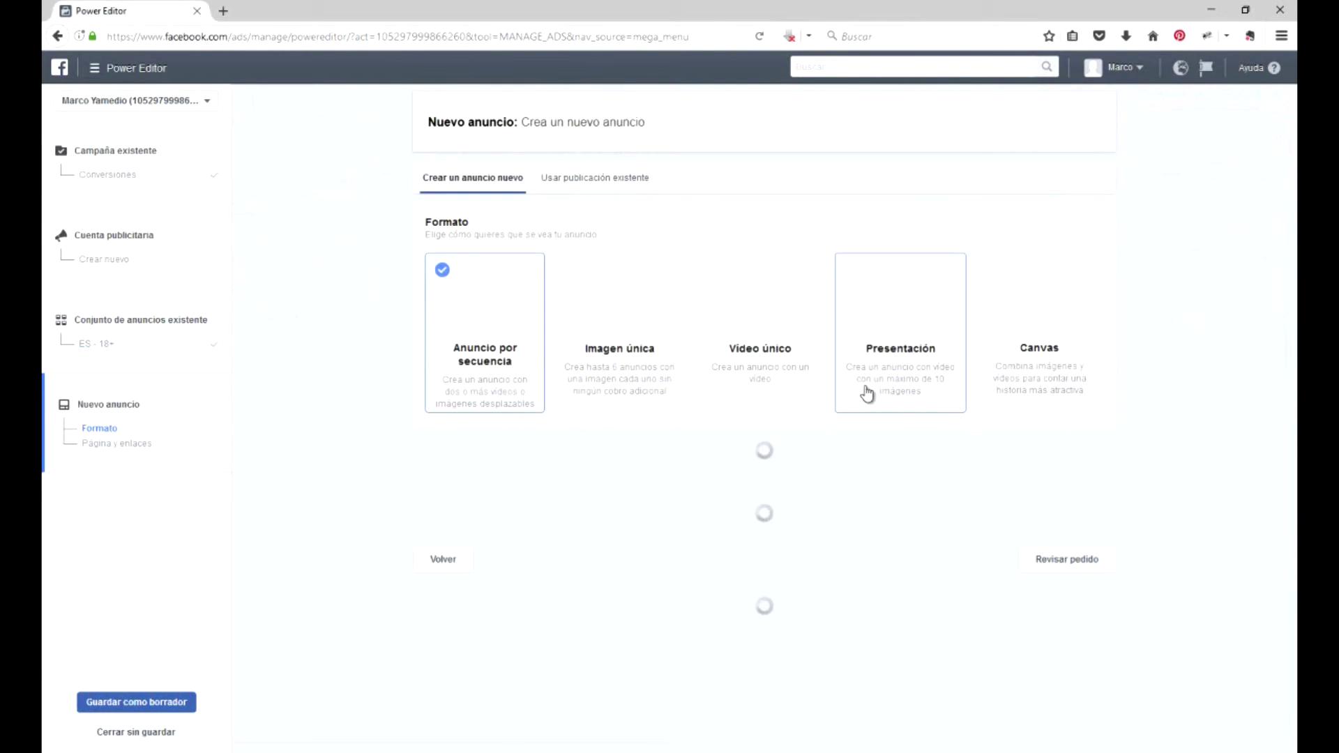
Examine the new ad's page, text, destination, image, link and tracking settings.
{"action": "scroll", "coordinate": [323, 433], "scroll_direction": "down", "scroll_amount": 5}
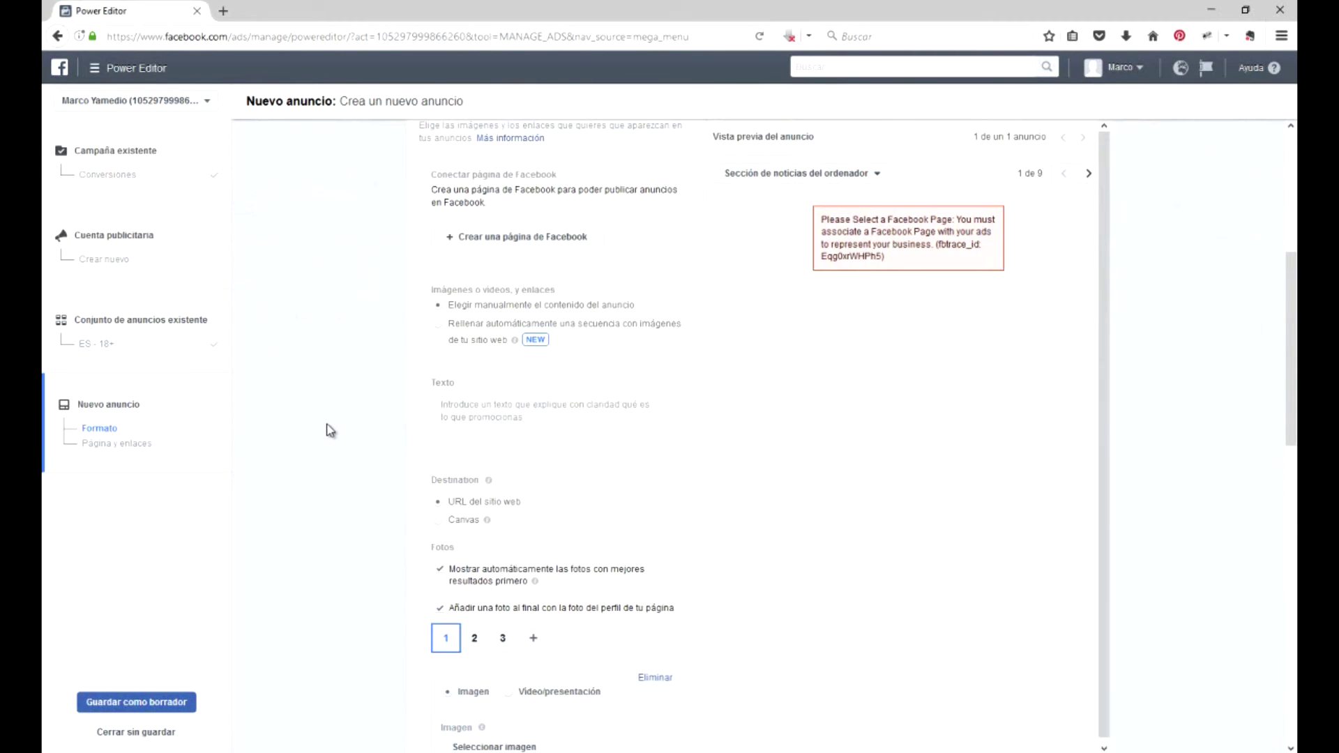
{"action": "scroll", "coordinate": [572, 372], "scroll_direction": "down", "scroll_amount": 1}
{"action": "scroll", "coordinate": [515, 408], "scroll_direction": "down", "scroll_amount": 8}
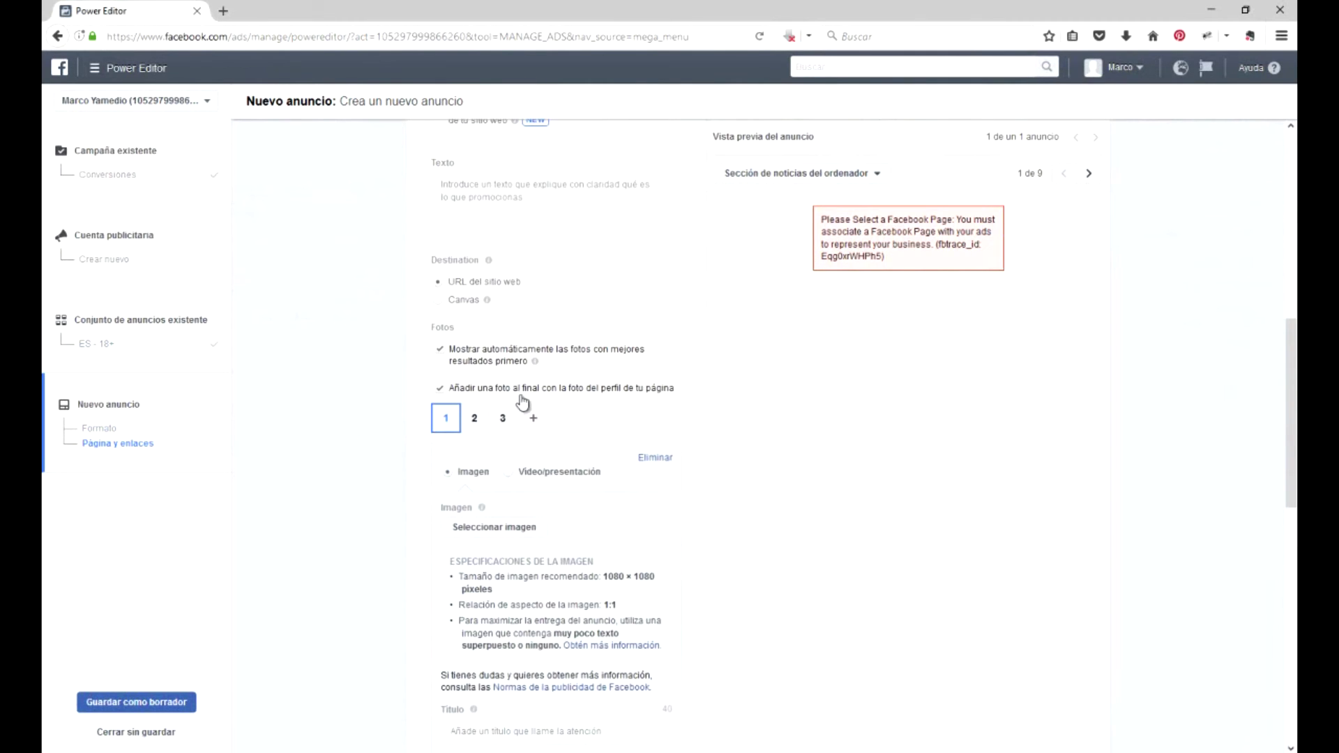
{"action": "scroll", "coordinate": [522, 398], "scroll_direction": "down", "scroll_amount": 5}
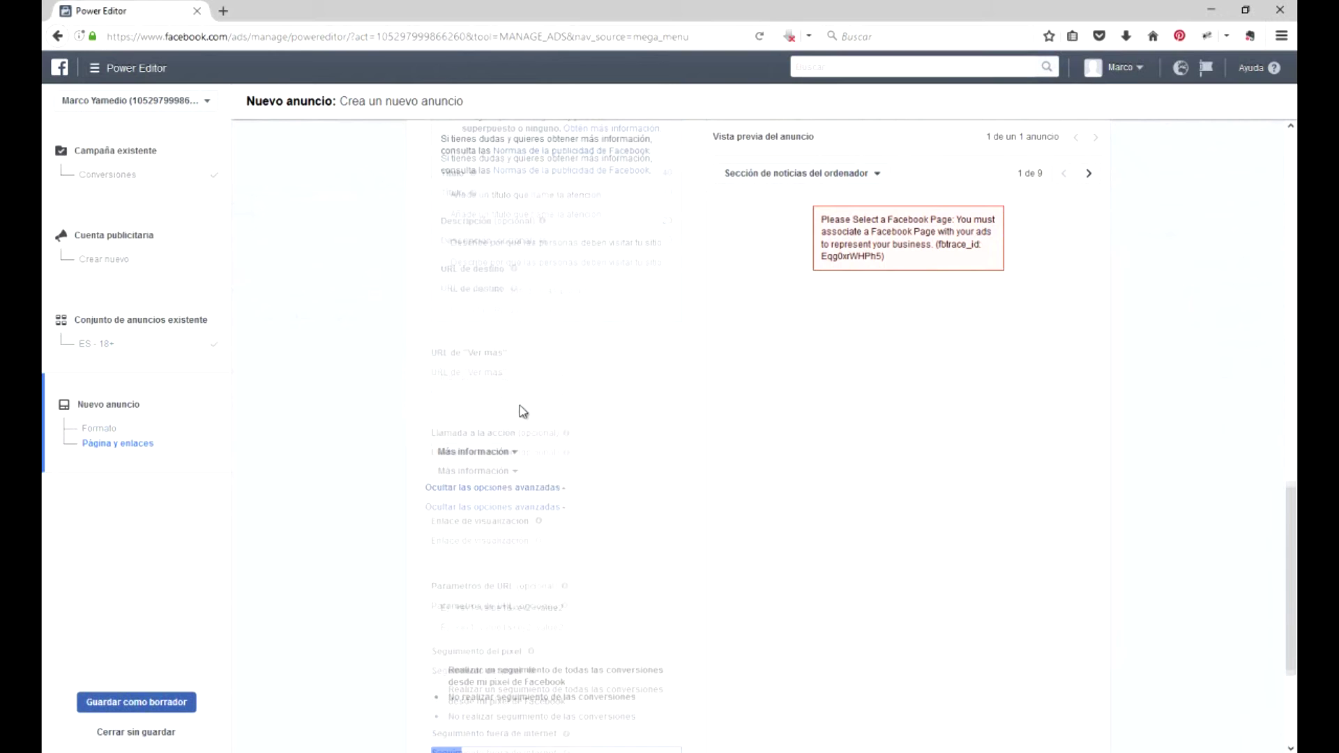
{"action": "scroll", "coordinate": [523, 402], "scroll_direction": "up", "scroll_amount": 5}
{"action": "scroll", "coordinate": [523, 404], "scroll_direction": "up", "scroll_amount": 7}
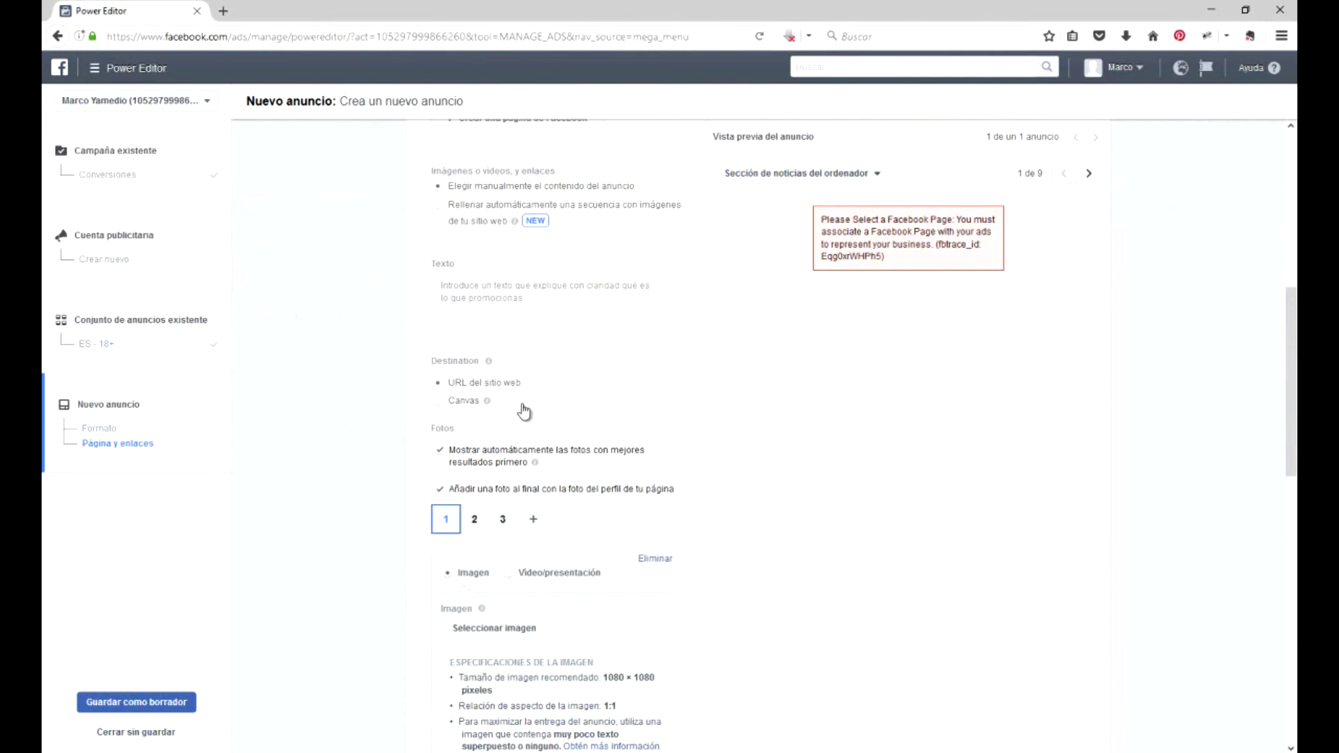
{"action": "scroll", "coordinate": [524, 412], "scroll_direction": "up", "scroll_amount": 2}
{"action": "scroll", "coordinate": [526, 411], "scroll_direction": "down", "scroll_amount": 5}
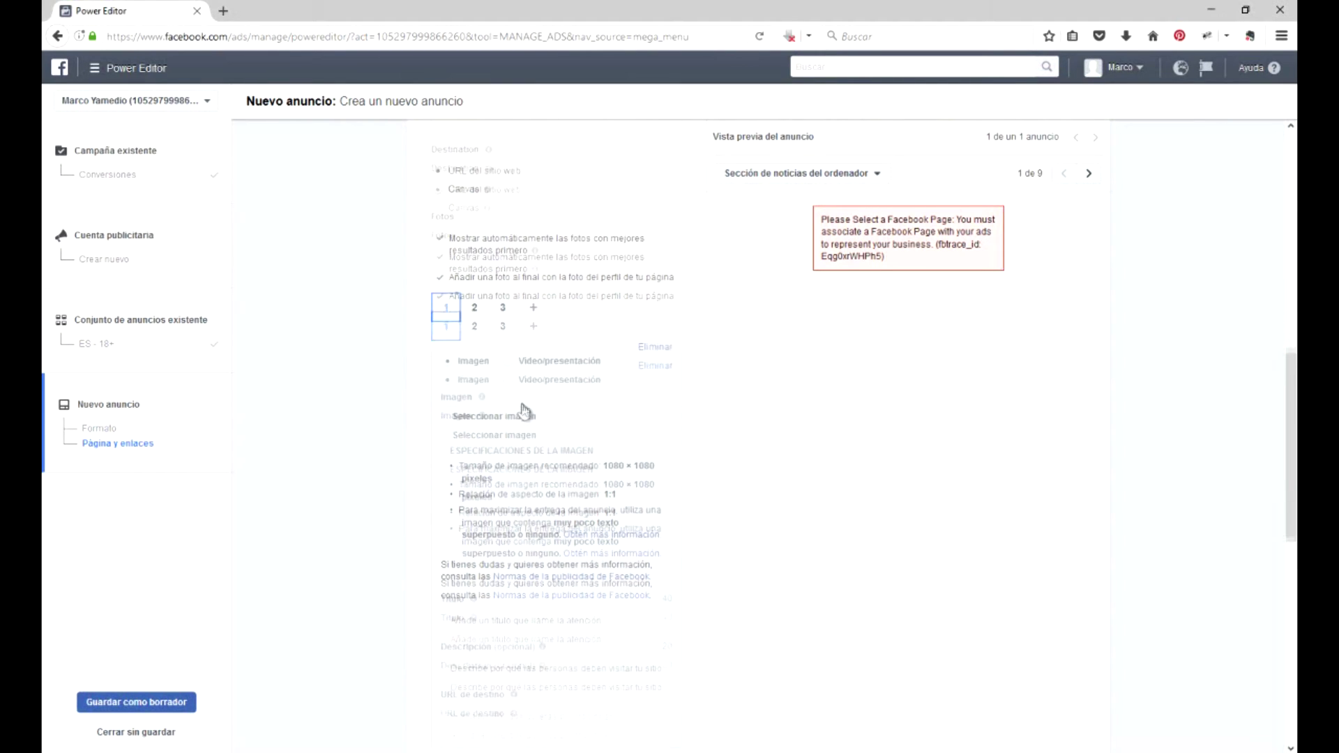
{"action": "scroll", "coordinate": [525, 410], "scroll_direction": "down", "scroll_amount": 1}
{"action": "scroll", "coordinate": [492, 642], "scroll_direction": "down", "scroll_amount": 1}
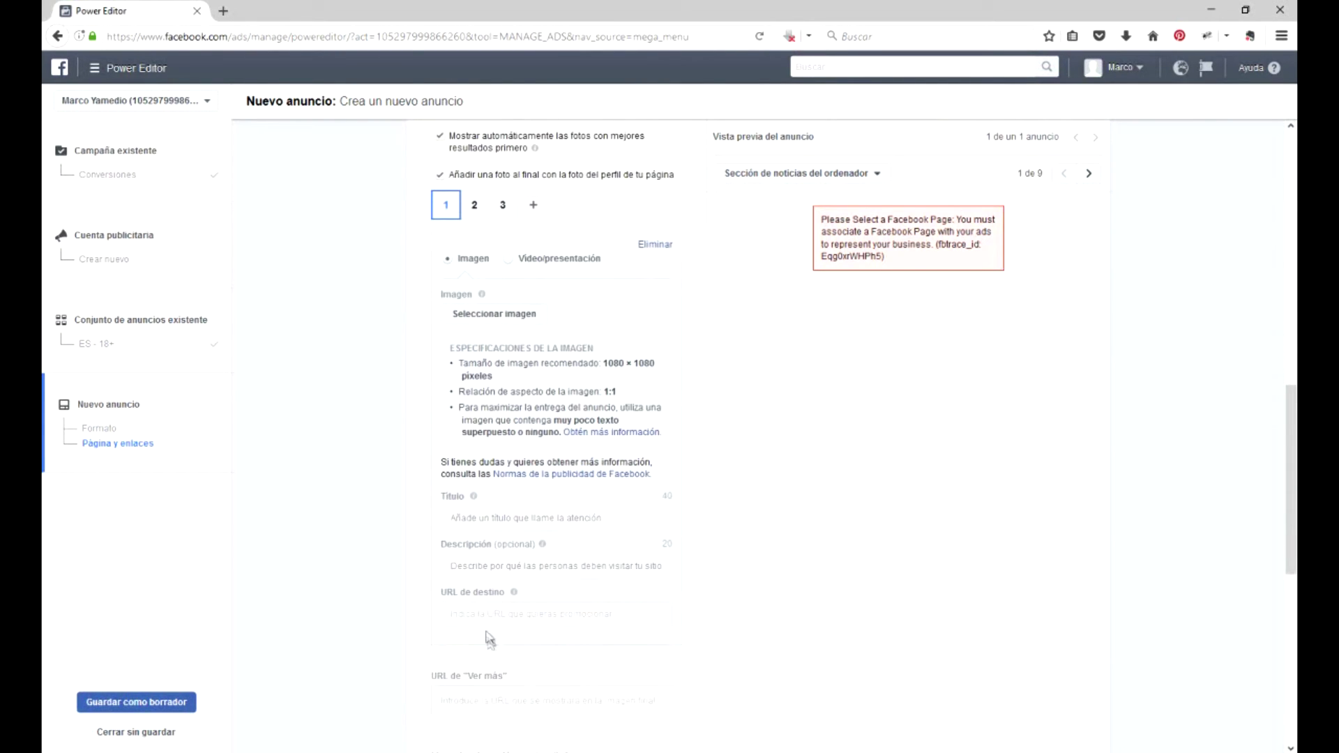
Write the address comoganarseguidores.com/ in a new browser tab and copy it for the ad's destination URL.
{"action": "left_click", "coordinate": [485, 617]}
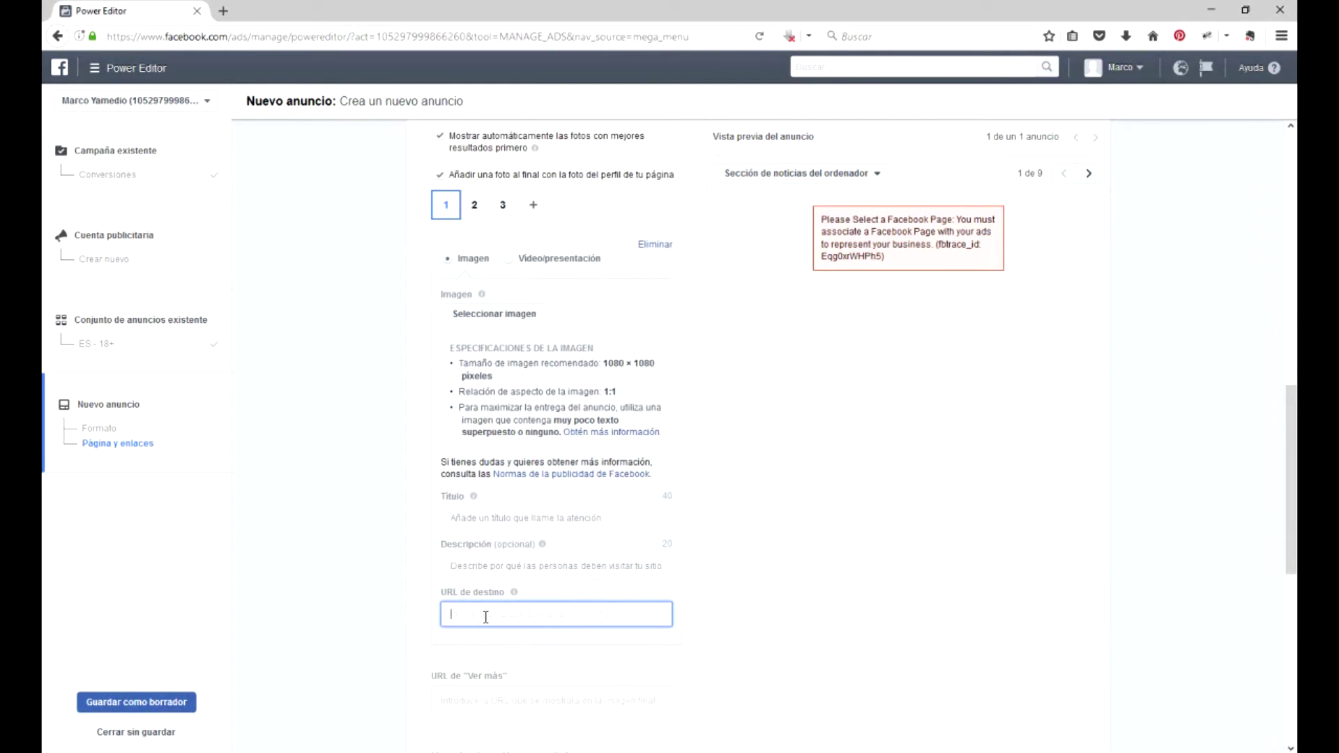
{"action": "left_click", "coordinate": [223, 10]}
{"action": "type", "text": "comoganarseguidores.com/"}
{"action": "left_click_drag", "start_coordinate": [228, 34], "coordinate": [68, 38]}
{"action": "key", "text": "ctrl+c"}
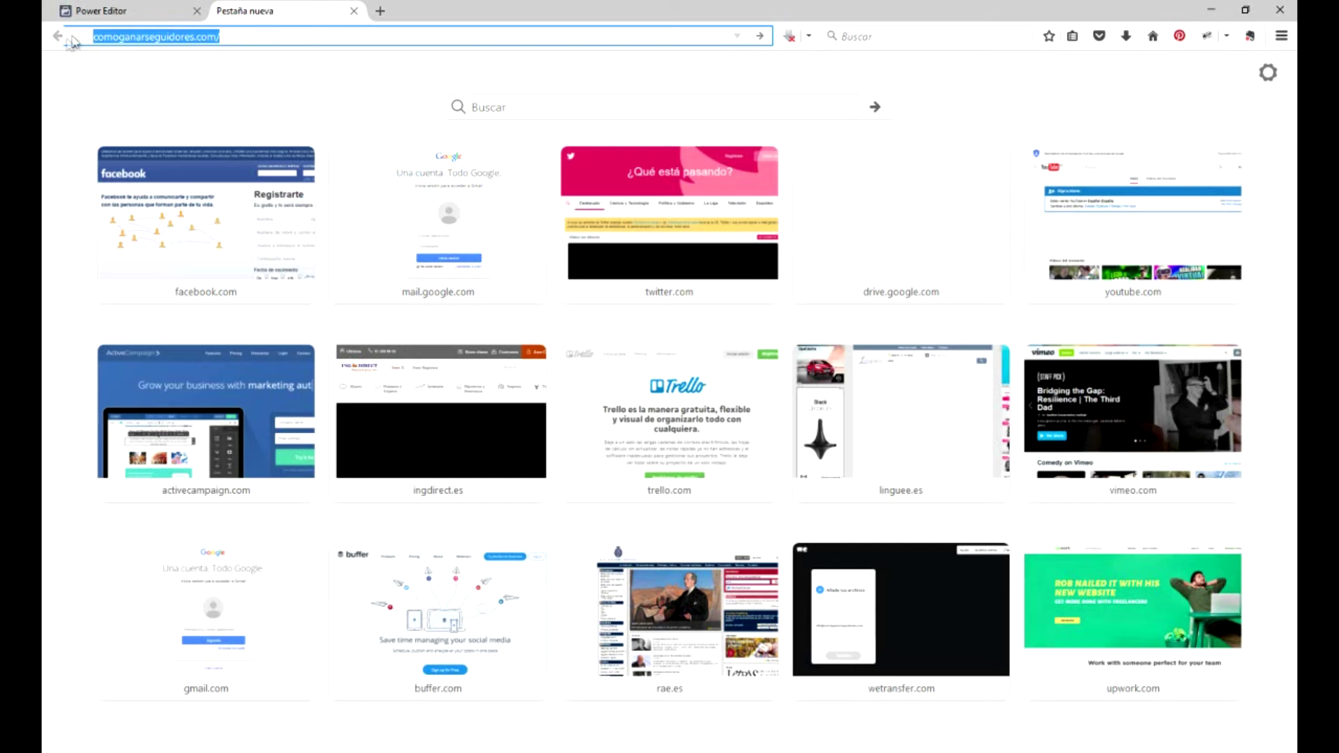
{"action": "left_click", "coordinate": [94, 10]}
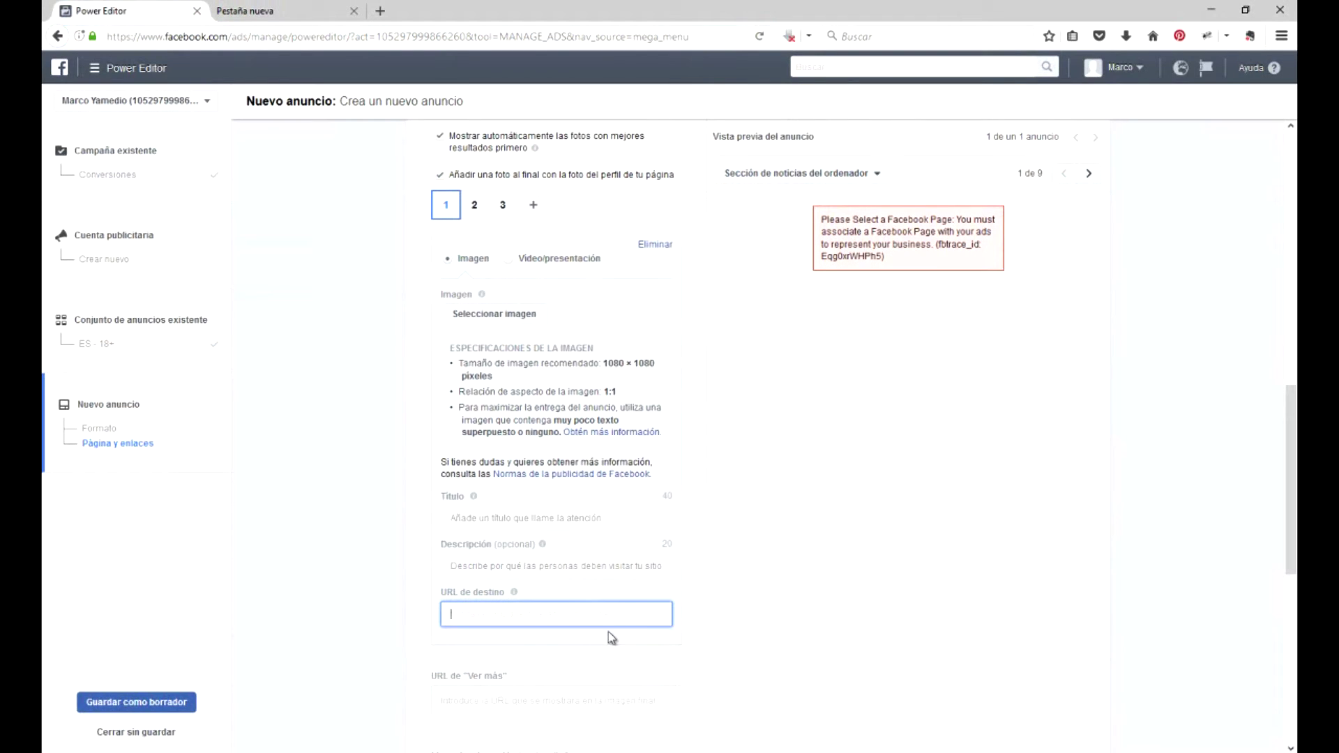
{"action": "key", "text": "ctrl+v"}
{"action": "left_click", "coordinate": [403, 480]}
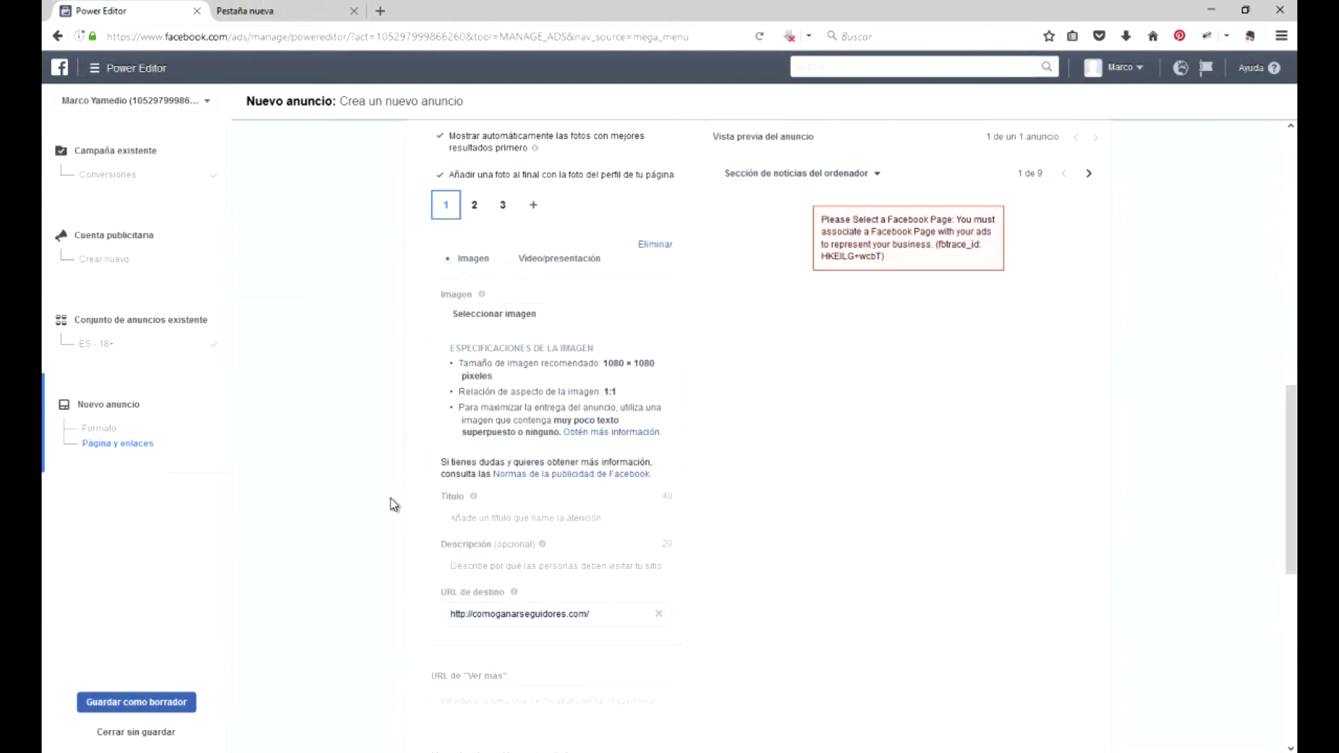
Review the new ad's order, save it as a draft, and close its editing pane.
{"action": "scroll", "coordinate": [390, 500], "scroll_direction": "down", "scroll_amount": 6}
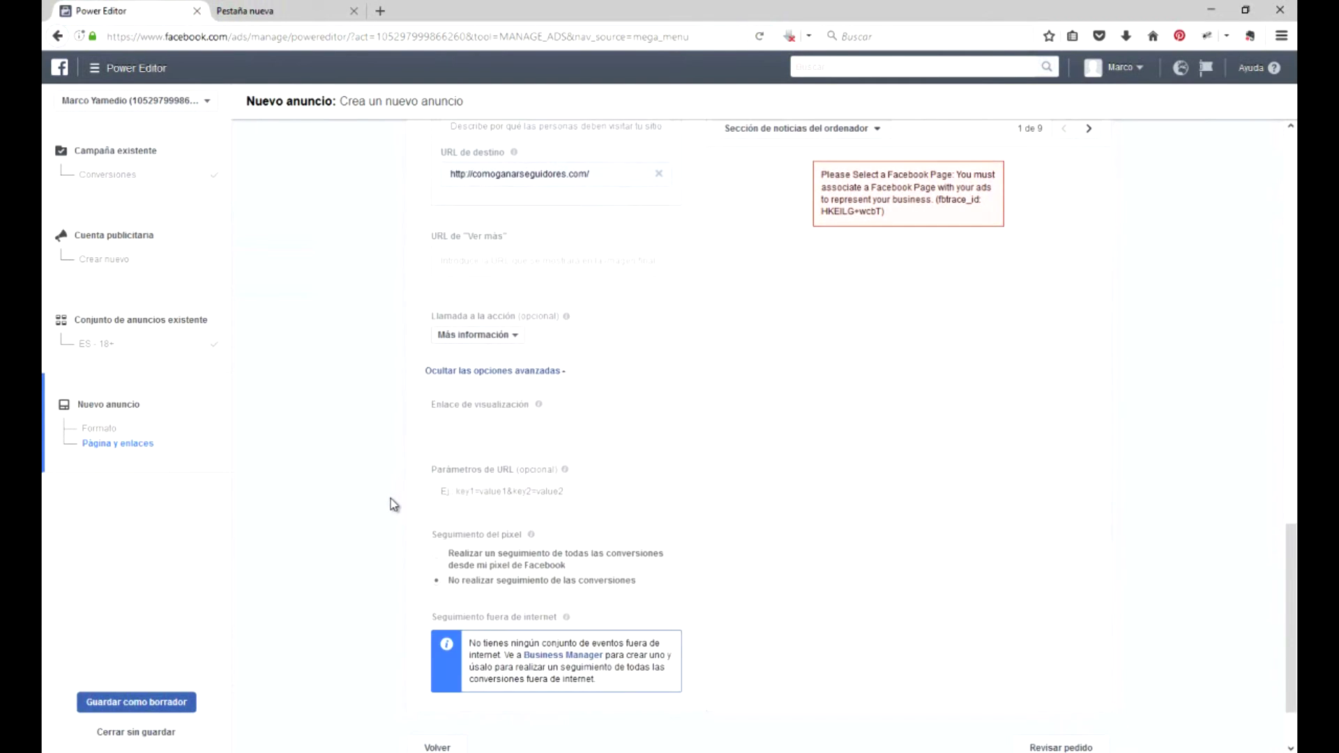
{"action": "scroll", "coordinate": [391, 499], "scroll_direction": "down", "scroll_amount": 2}
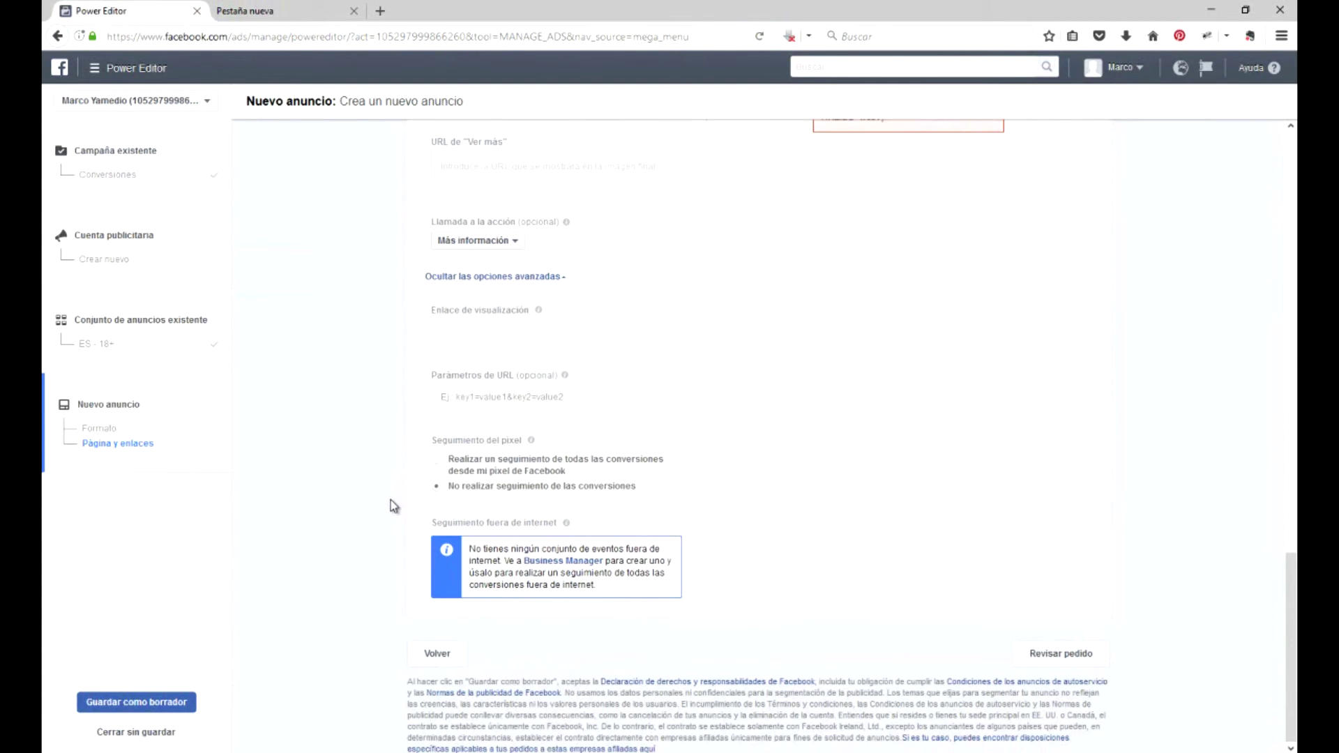
{"action": "left_click", "coordinate": [1053, 656]}
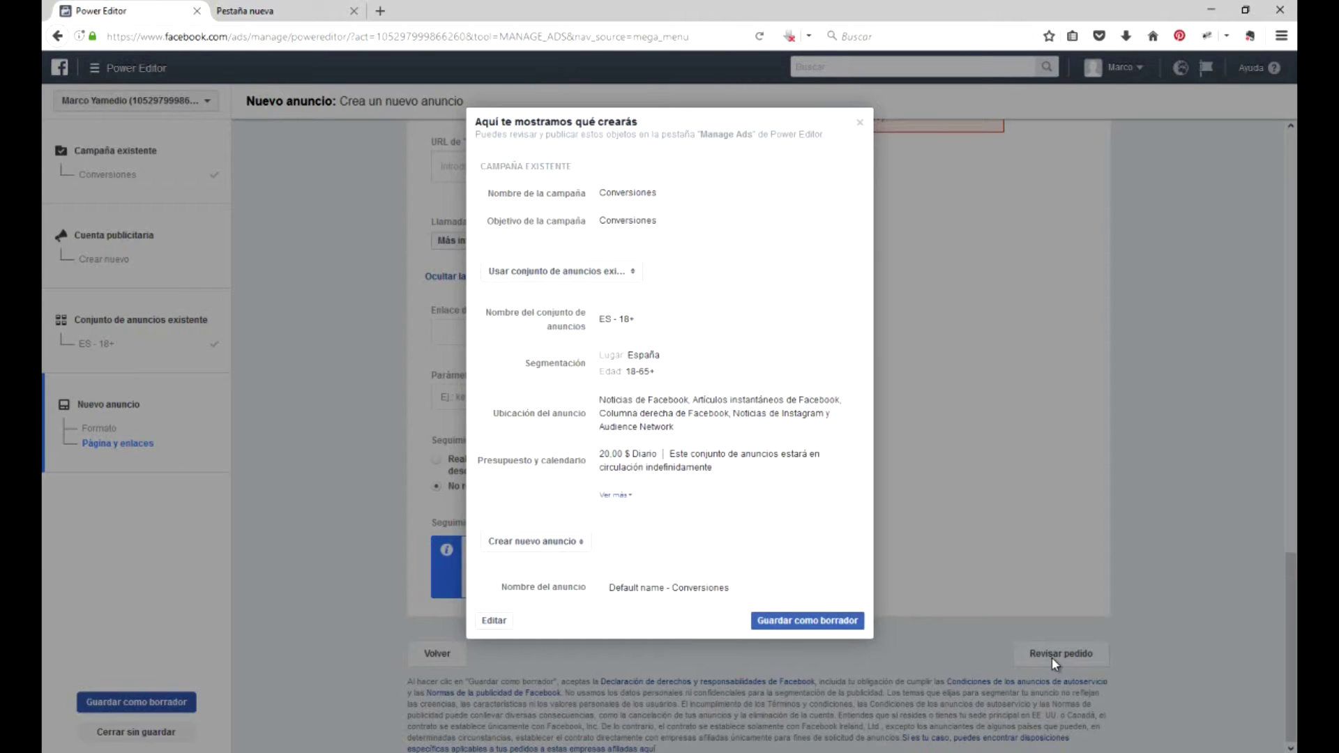
{"action": "left_click", "coordinate": [831, 621]}
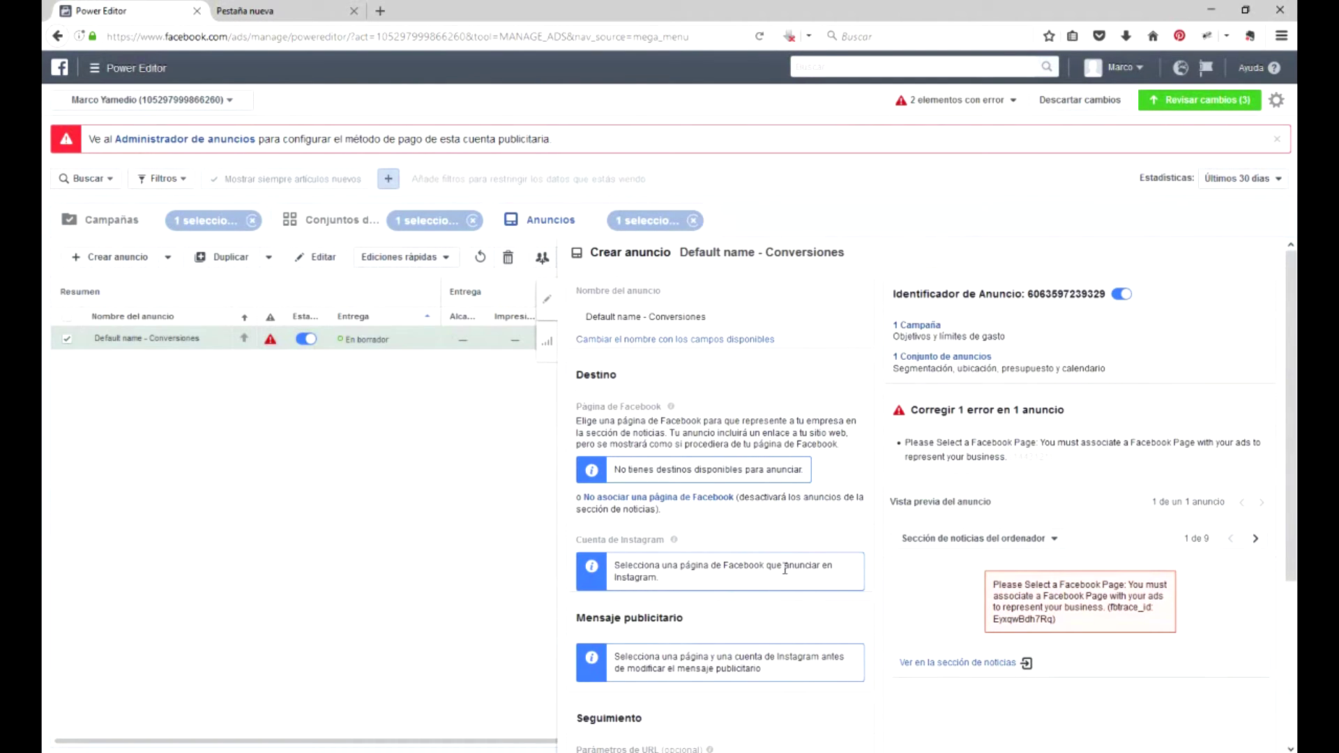
{"action": "left_click", "coordinate": [548, 300]}
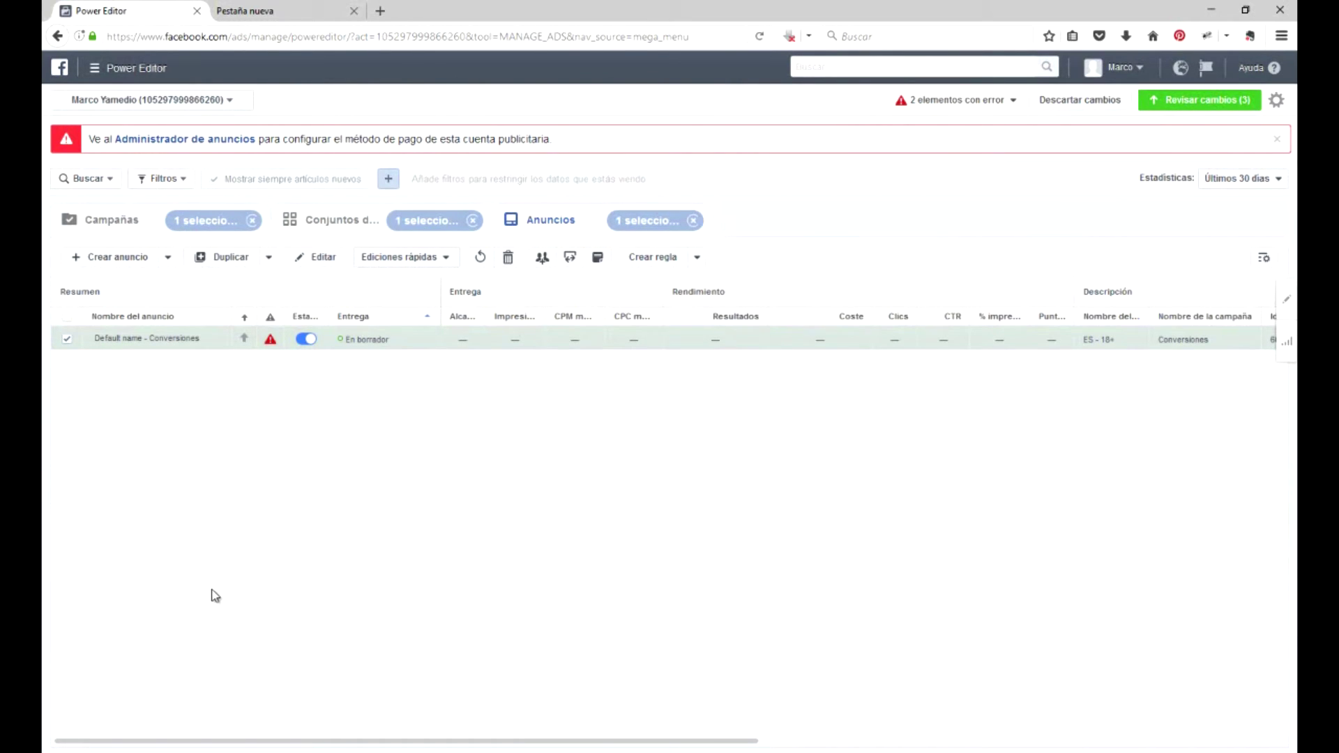
{"action": "left_click", "coordinate": [238, 264]}
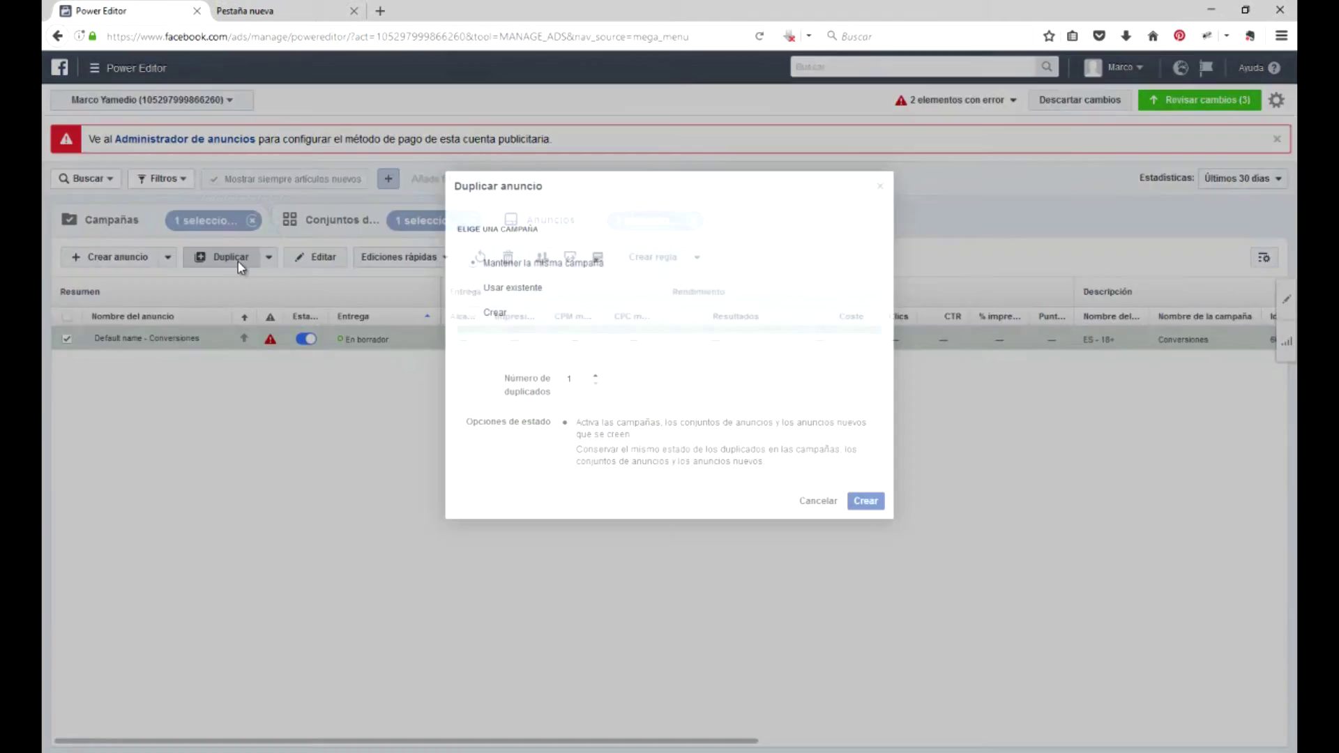
{"action": "left_click", "coordinate": [818, 501]}
{"action": "left_click", "coordinate": [345, 220]}
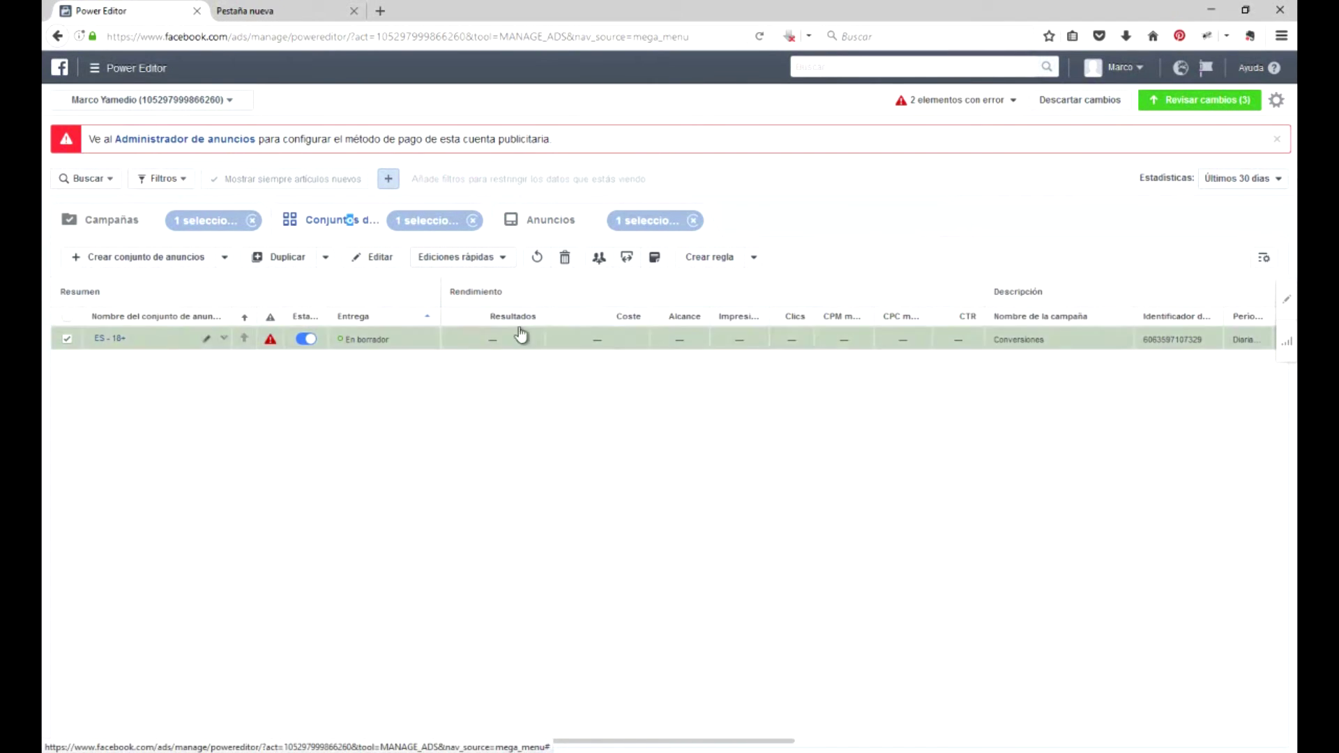
{"action": "left_click", "coordinate": [545, 234]}
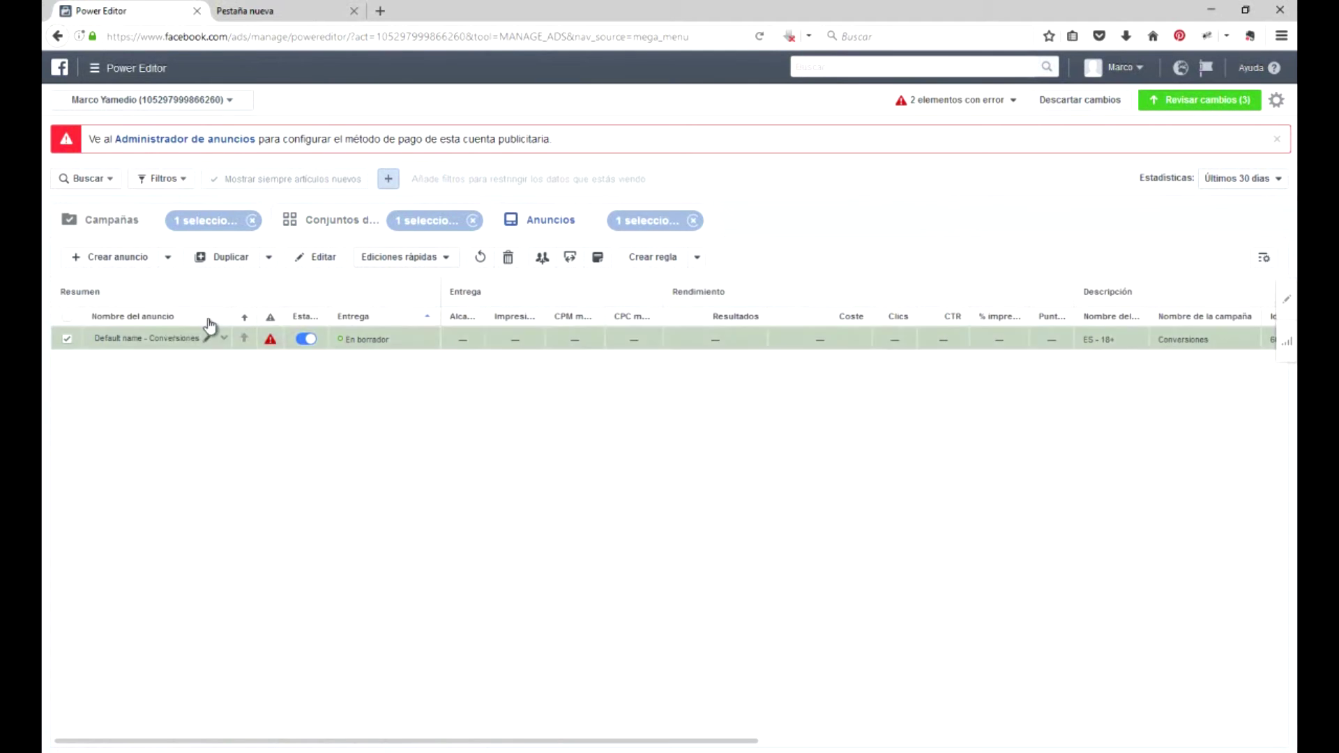
Duplicate the ad 15 times in the same campaign, and select all the ads including the original.
{"action": "left_click", "coordinate": [199, 257]}
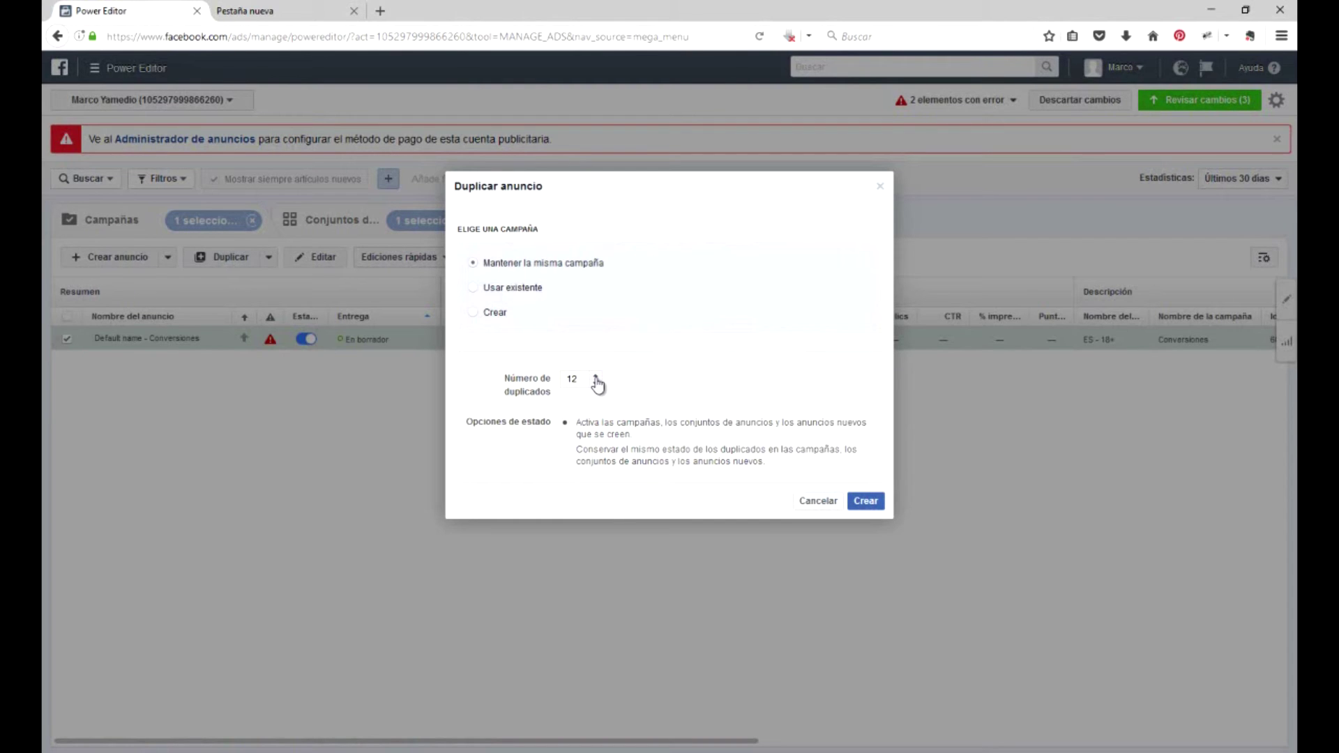
{"action": "left_click", "coordinate": [865, 501]}
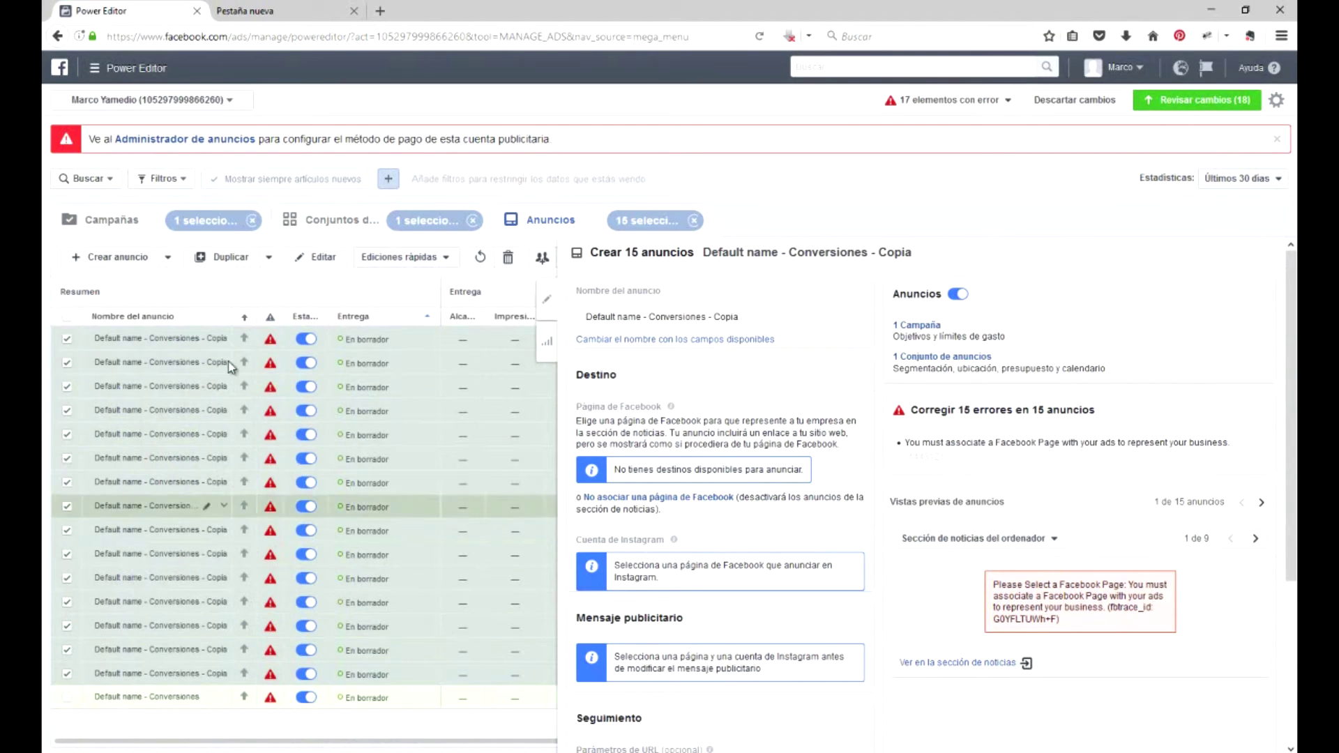
{"action": "mouse_move", "coordinate": [281, 349]}
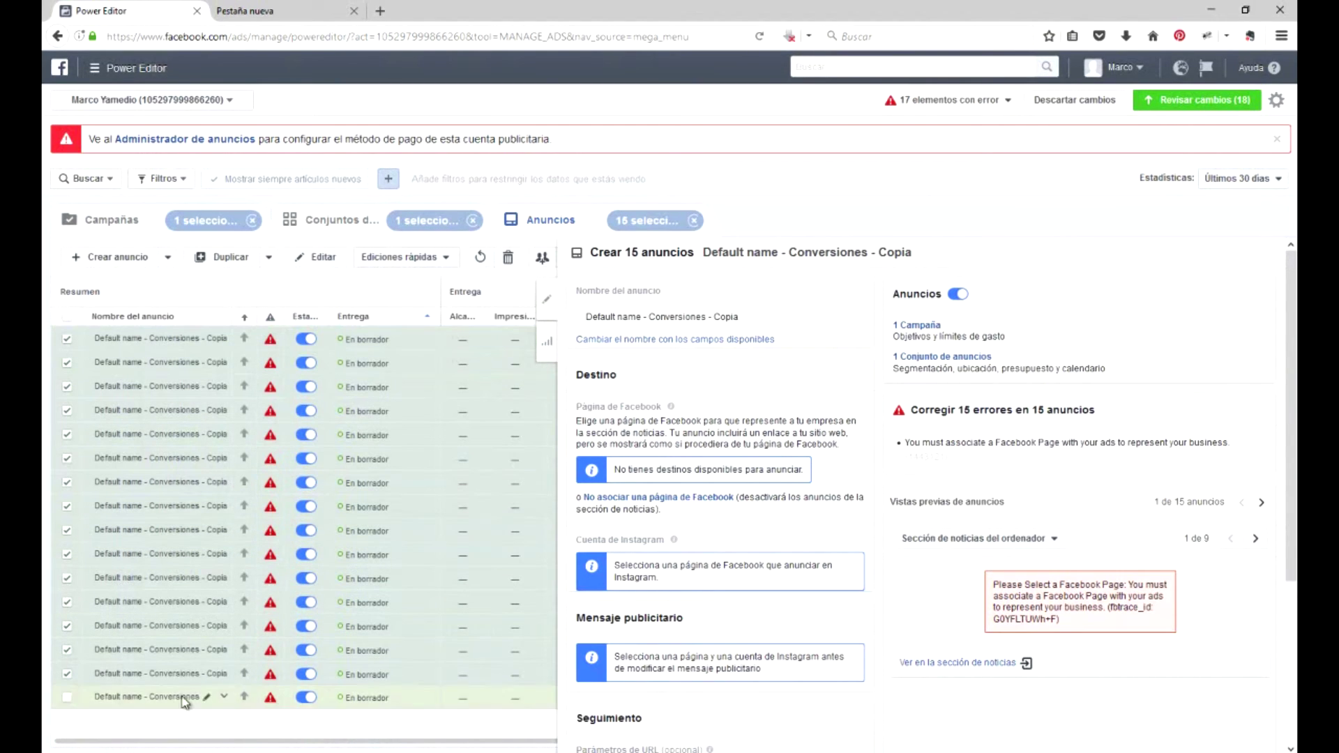
{"action": "left_click", "coordinate": [71, 319]}
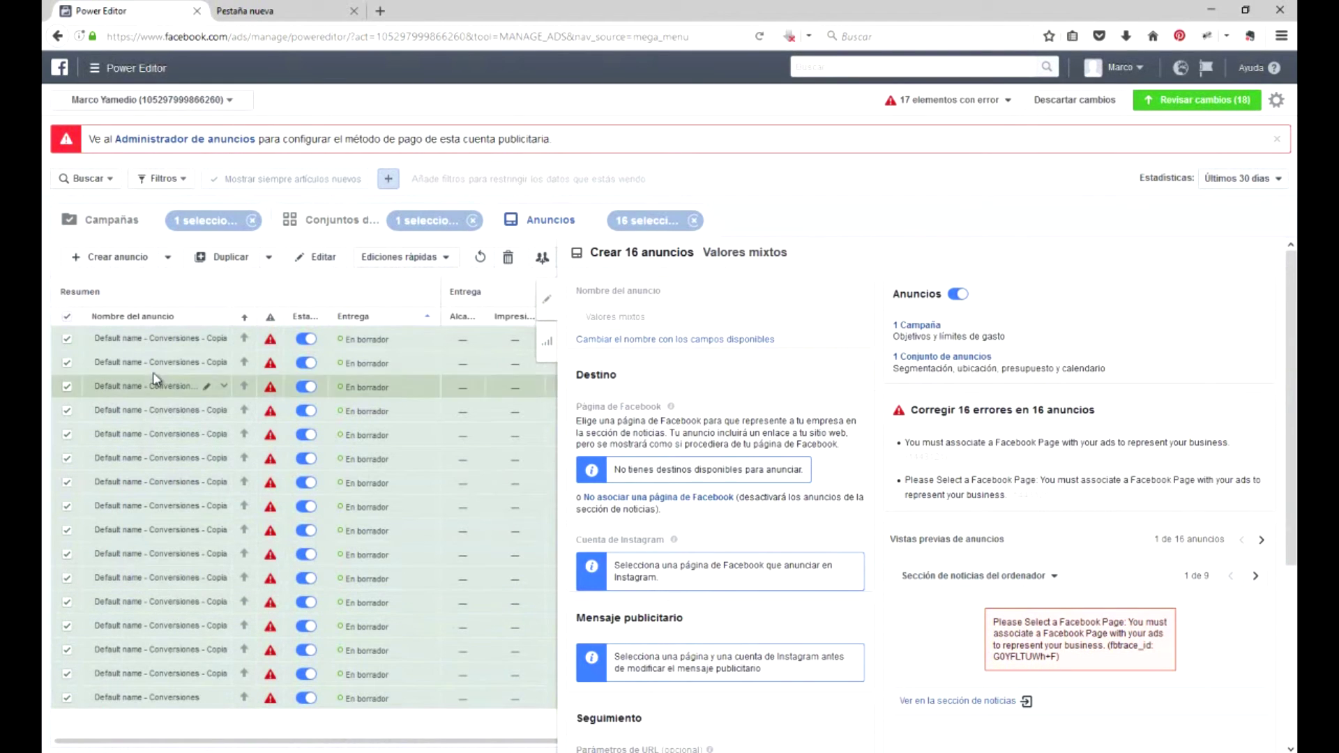
{"action": "left_click", "coordinate": [548, 298]}
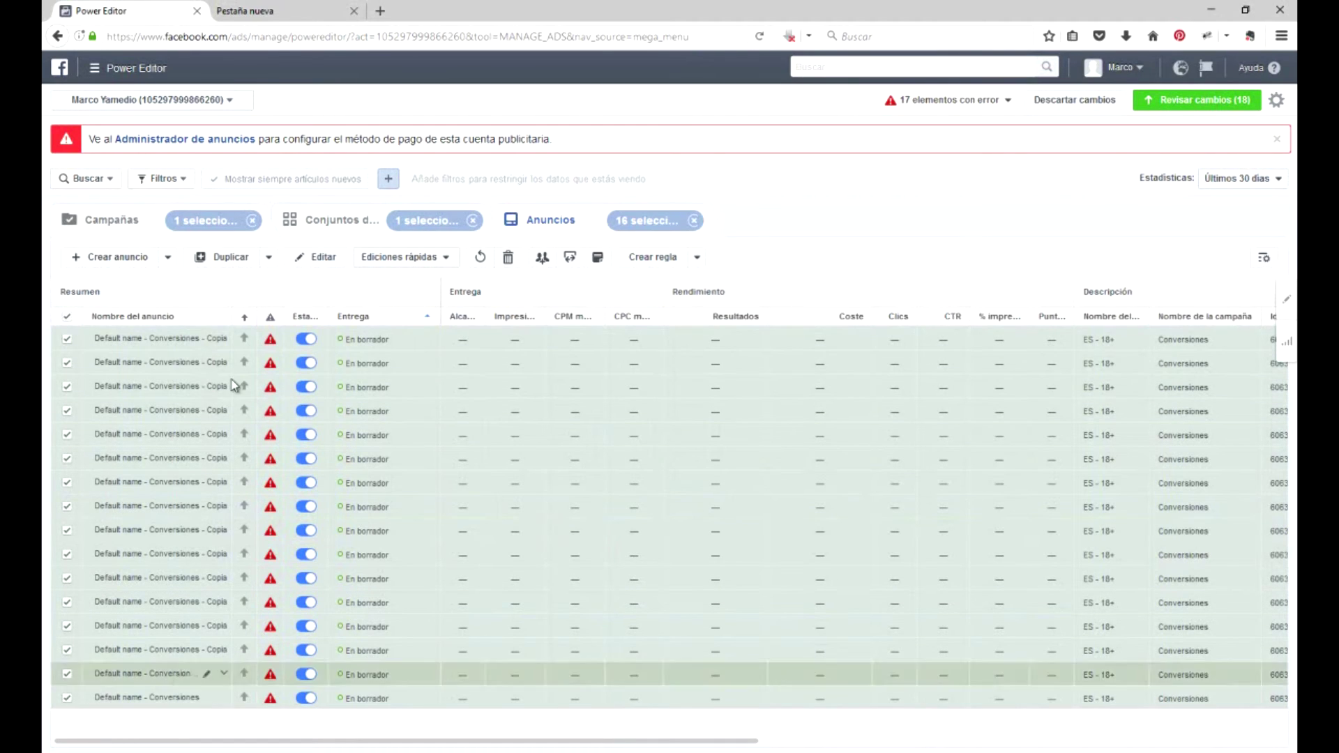
Open the selected ads for bulk editing and examine their shared page, Instagram, message and tracking settings.
{"action": "left_click", "coordinate": [318, 258]}
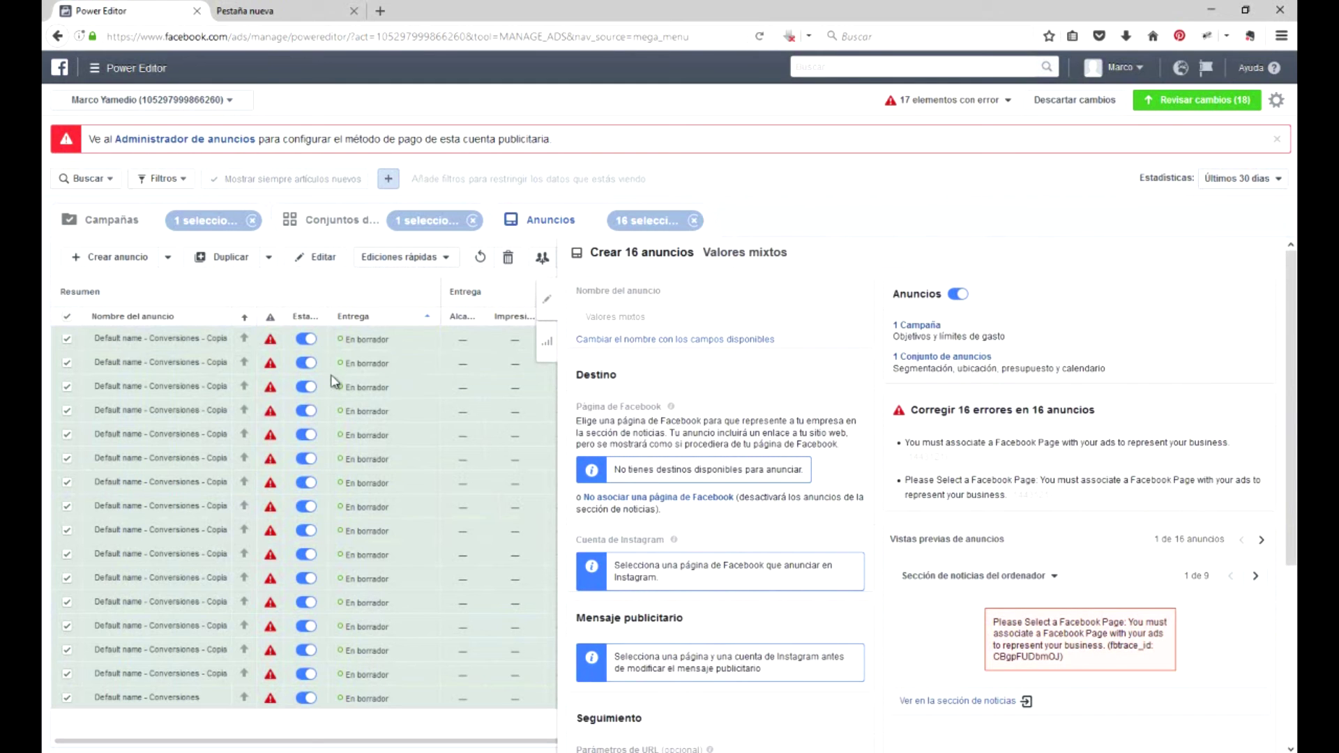
{"action": "scroll", "coordinate": [795, 488], "scroll_direction": "down", "scroll_amount": 5}
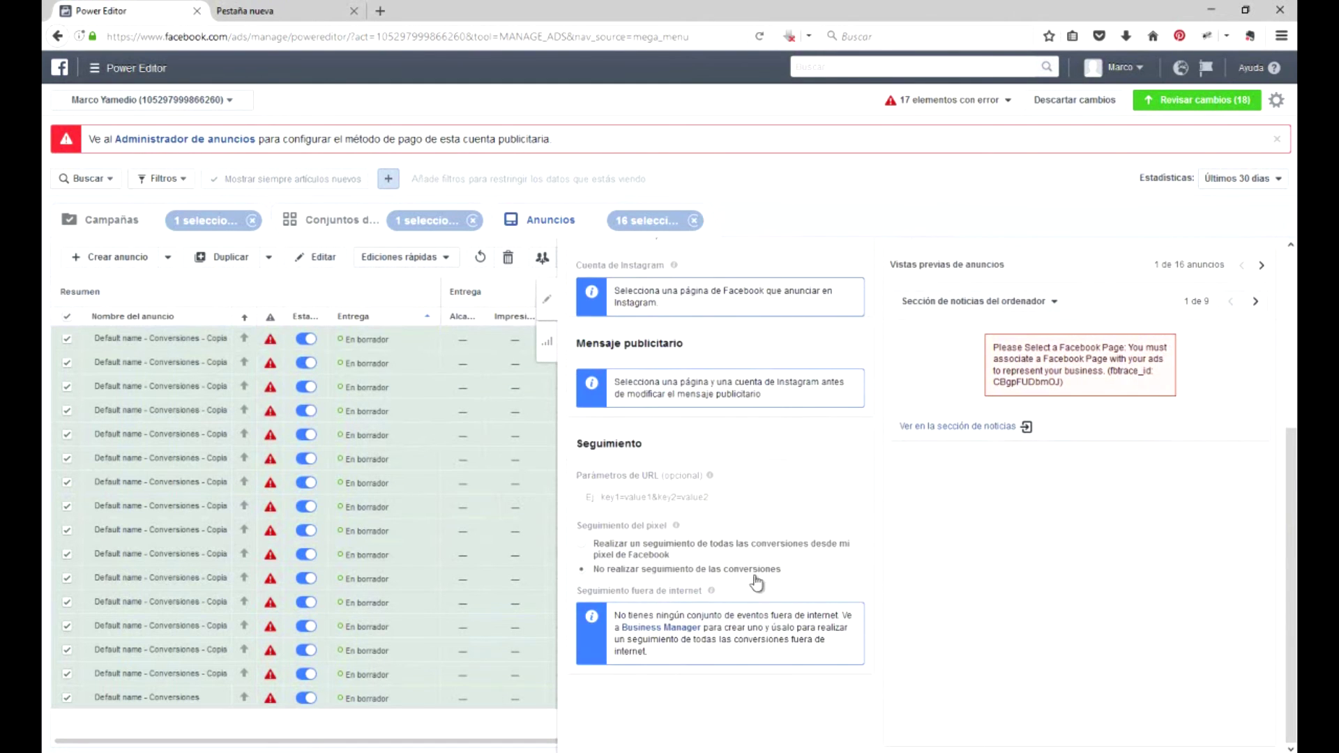
{"action": "scroll", "coordinate": [748, 562], "scroll_direction": "up", "scroll_amount": 2}
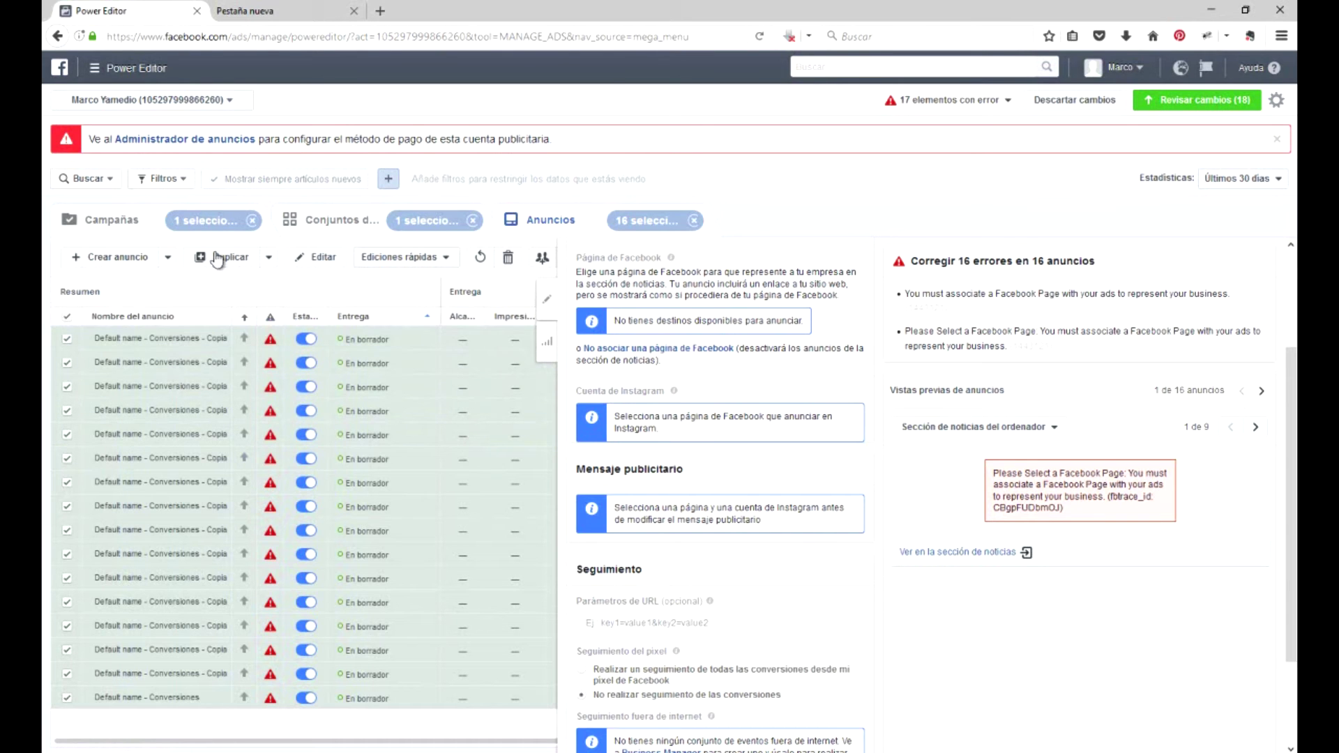
{"action": "scroll", "coordinate": [802, 481], "scroll_direction": "down", "scroll_amount": 3}
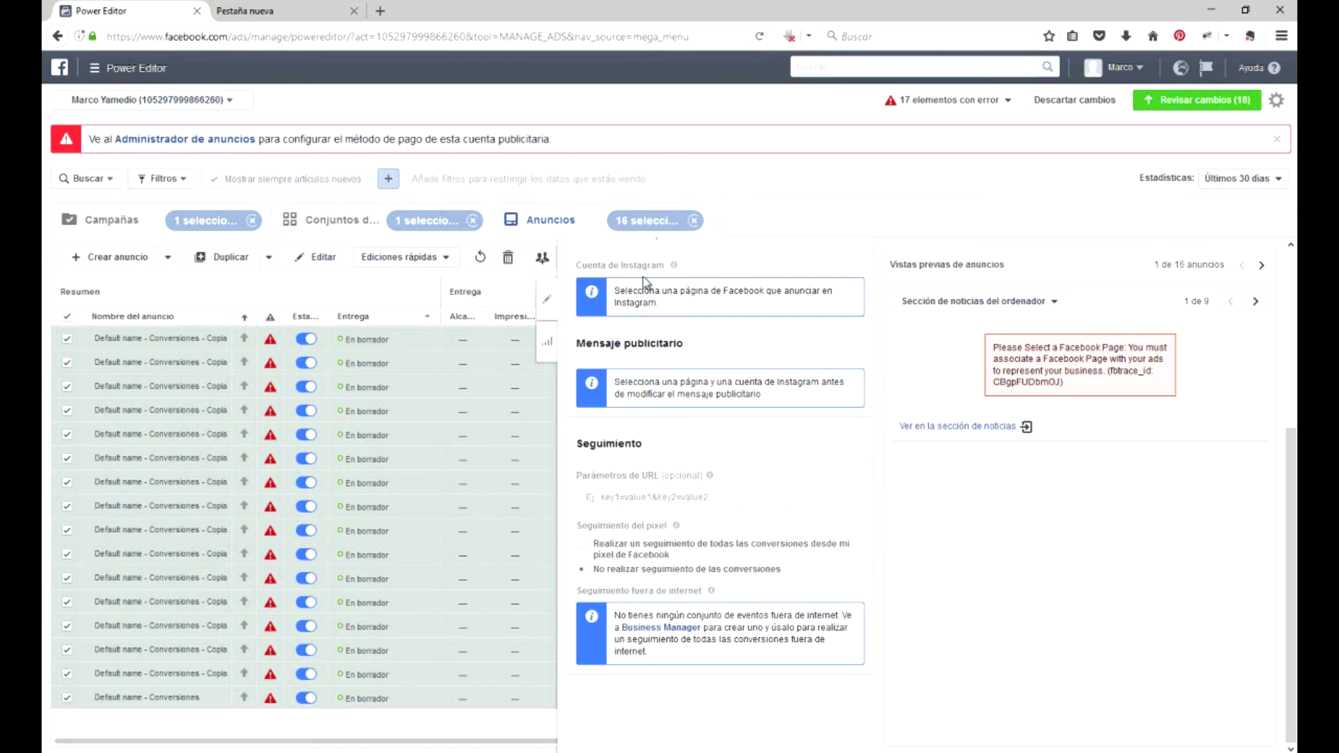
{"action": "left_click", "coordinate": [556, 302]}
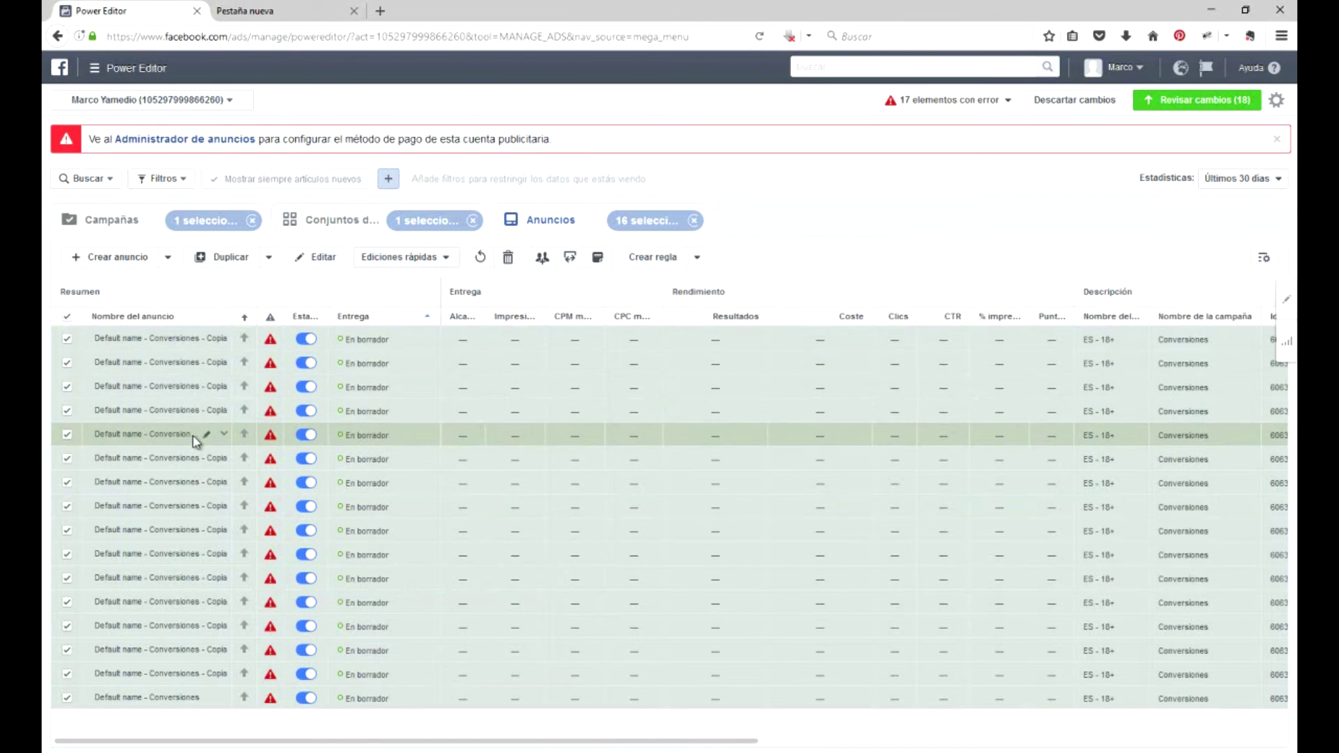
View the ad set list of the Conversiones campaign.
{"action": "left_click", "coordinate": [224, 507]}
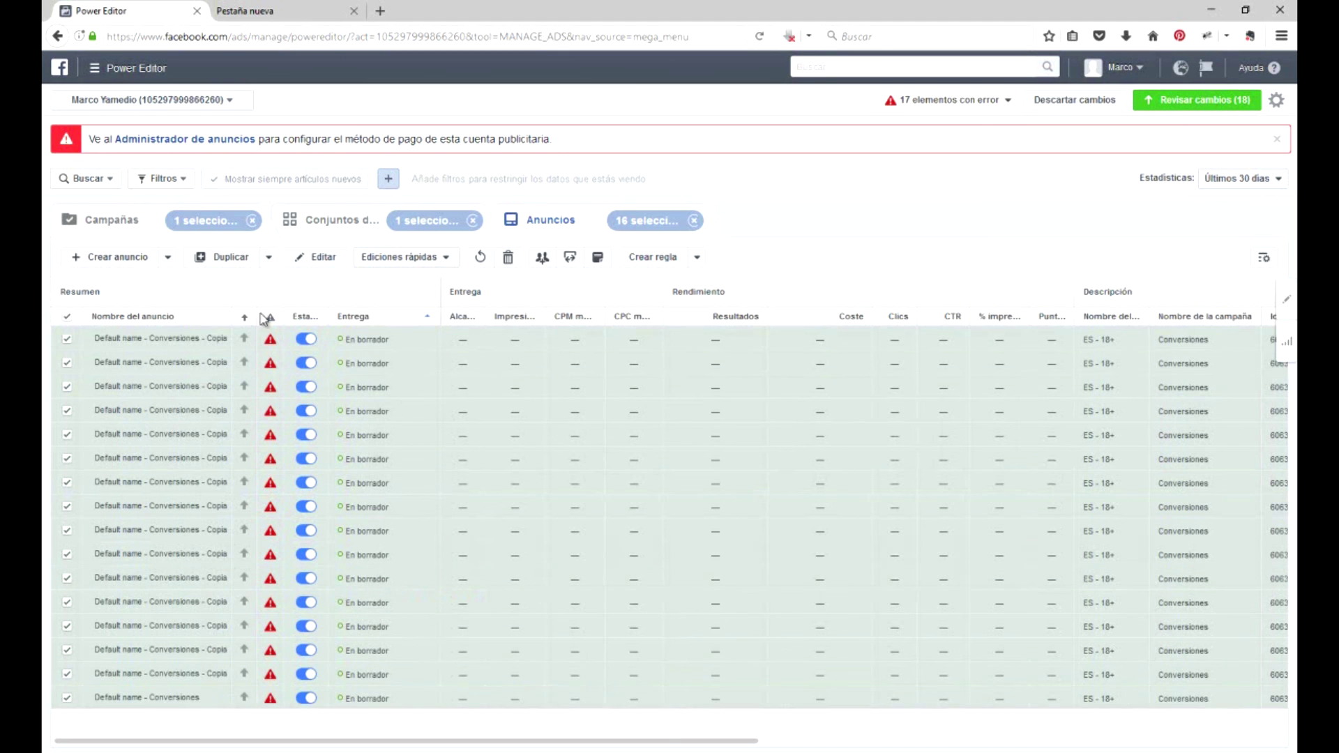
{"action": "left_click", "coordinate": [354, 222]}
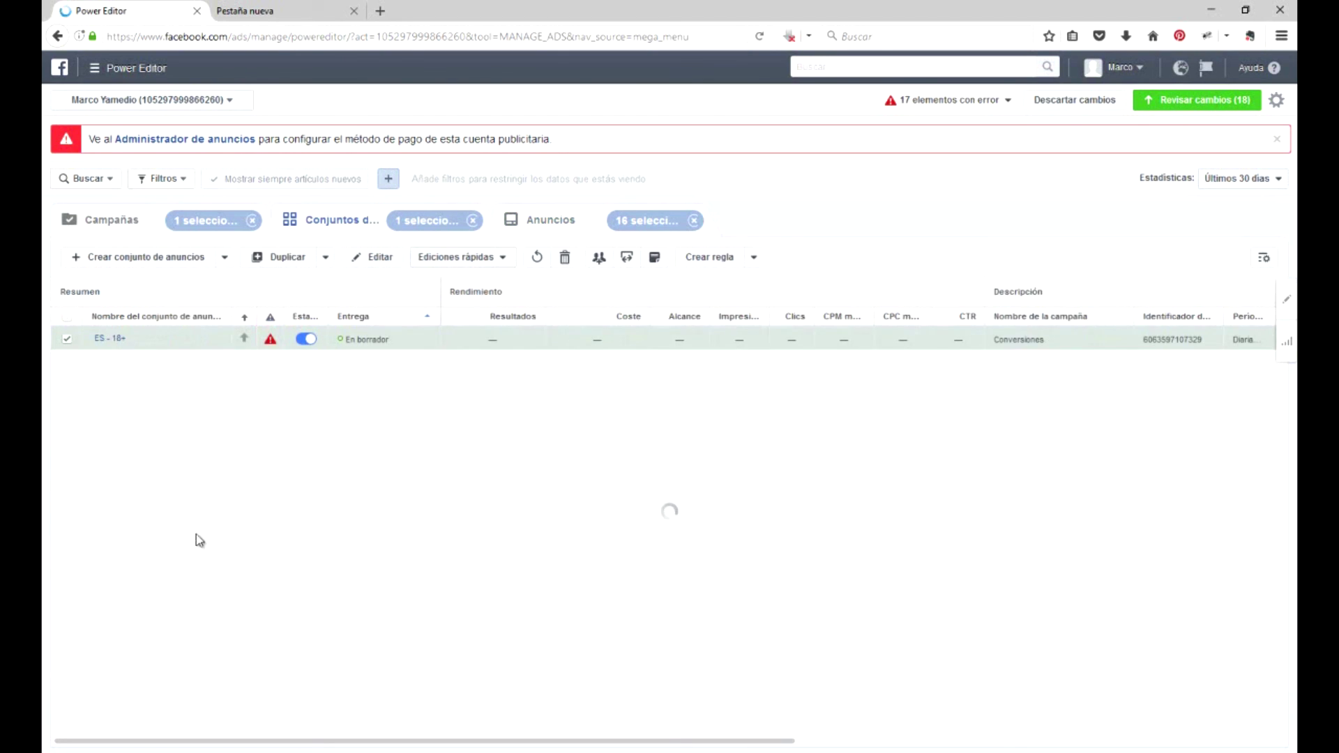
{"action": "left_click", "coordinate": [563, 225]}
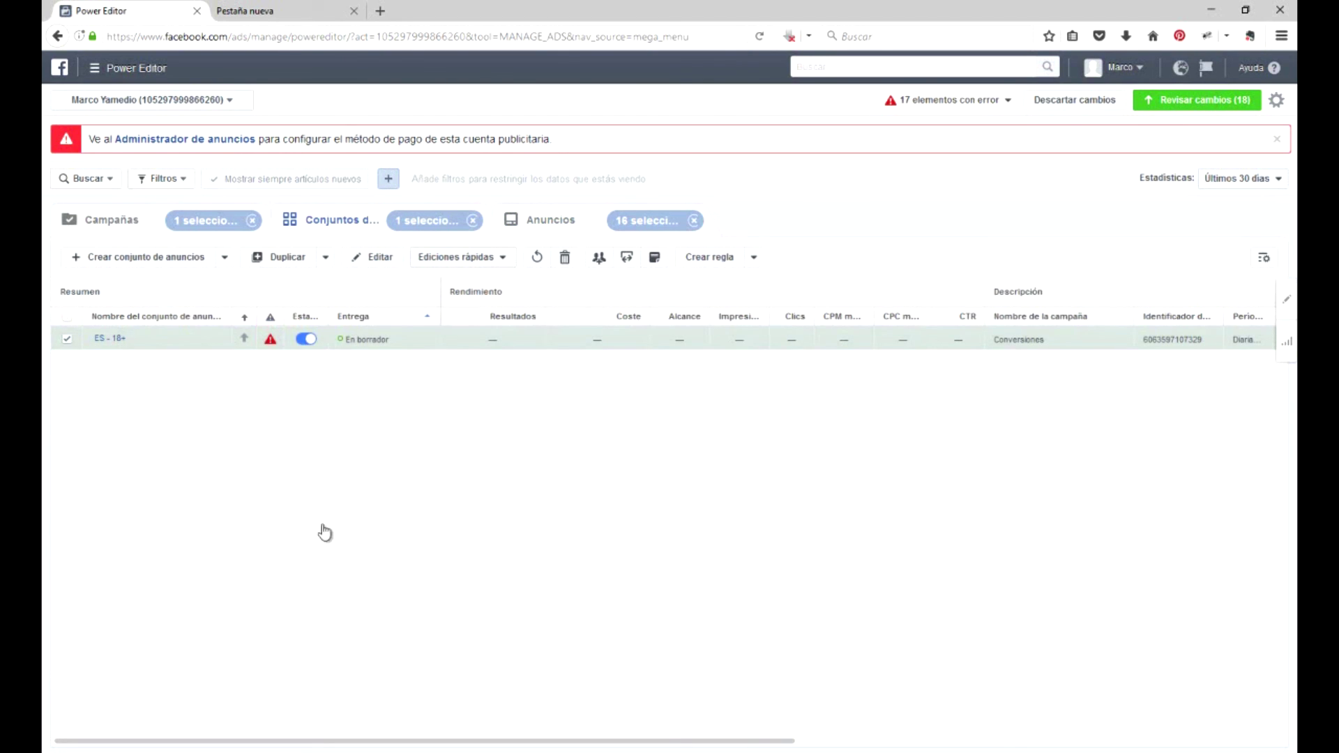